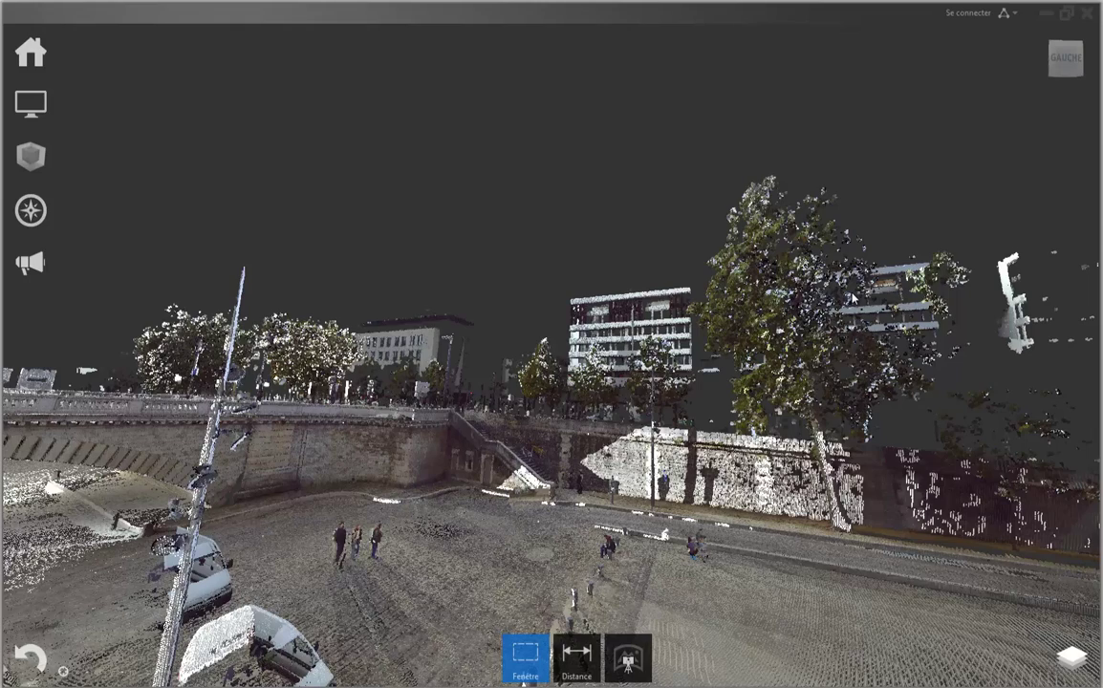
Step: Start publishing the project to Autodesk 360 and accept the request to sign in to the account
shift+middle_drag(563, 306, 578, 370)
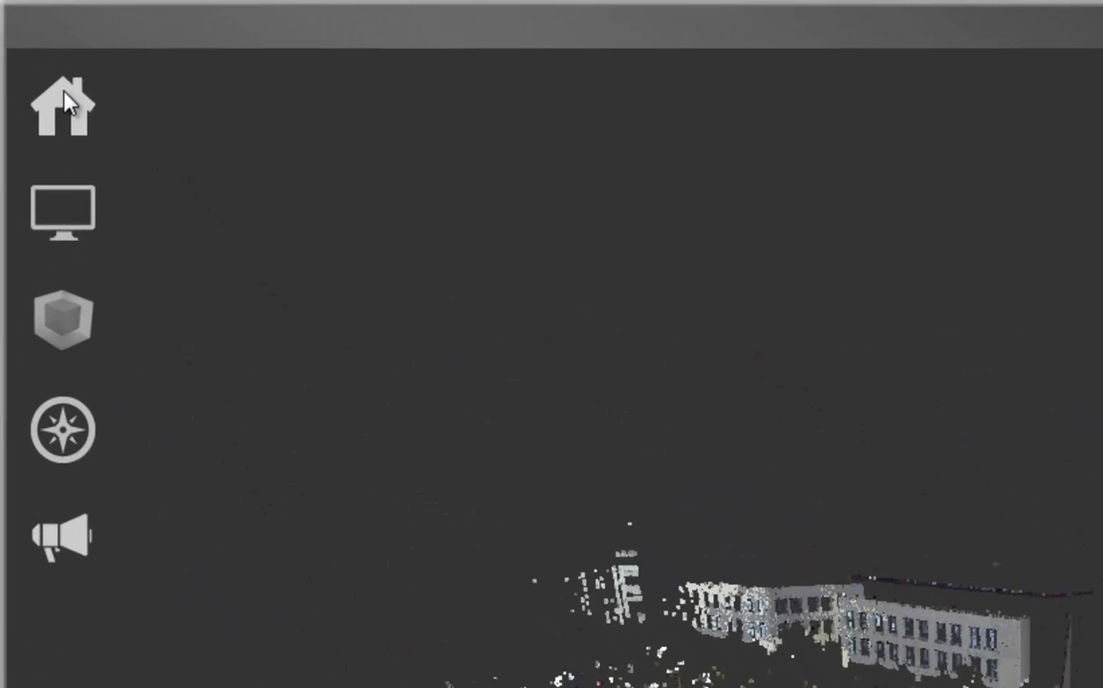
click(65, 103)
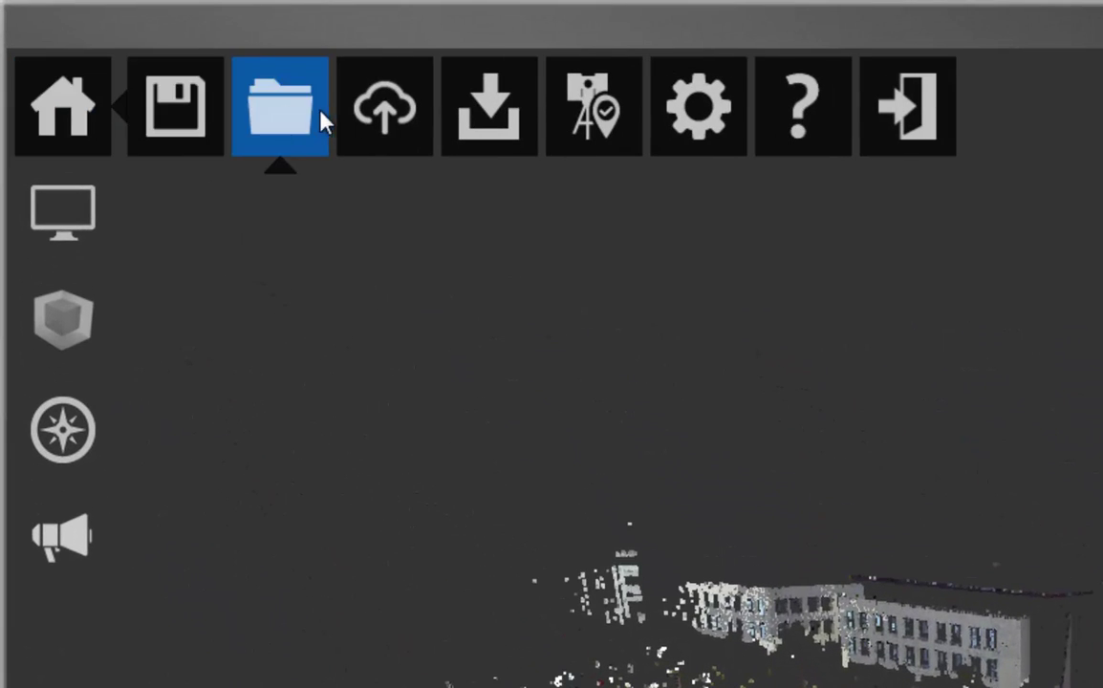
mouse_move(386, 123)
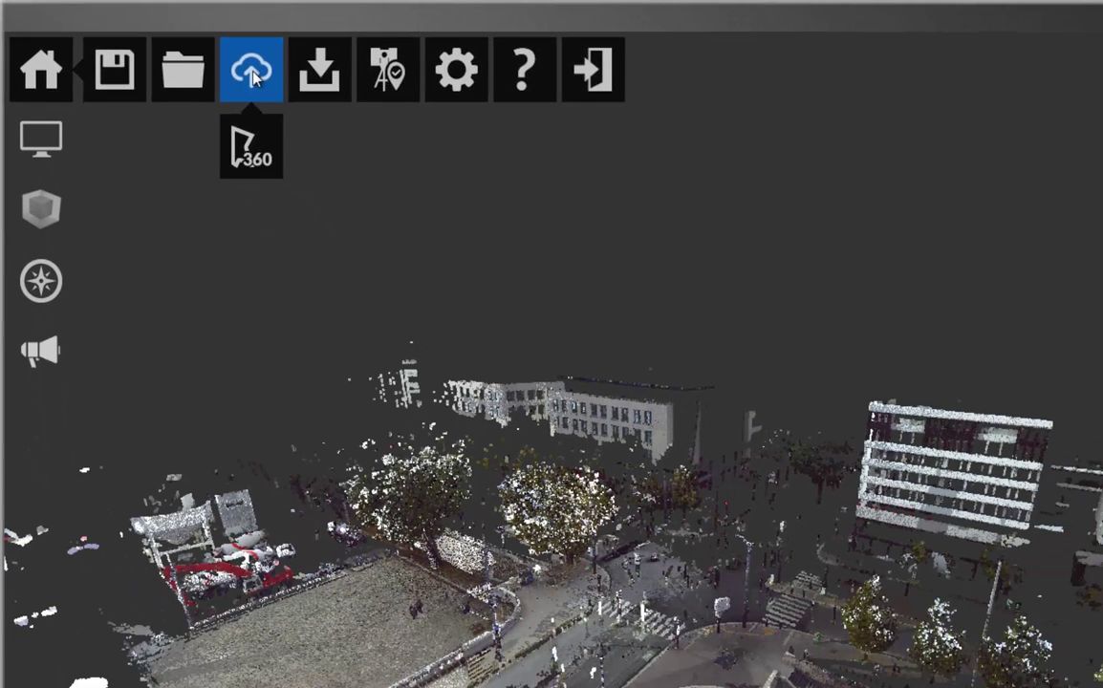
click(386, 114)
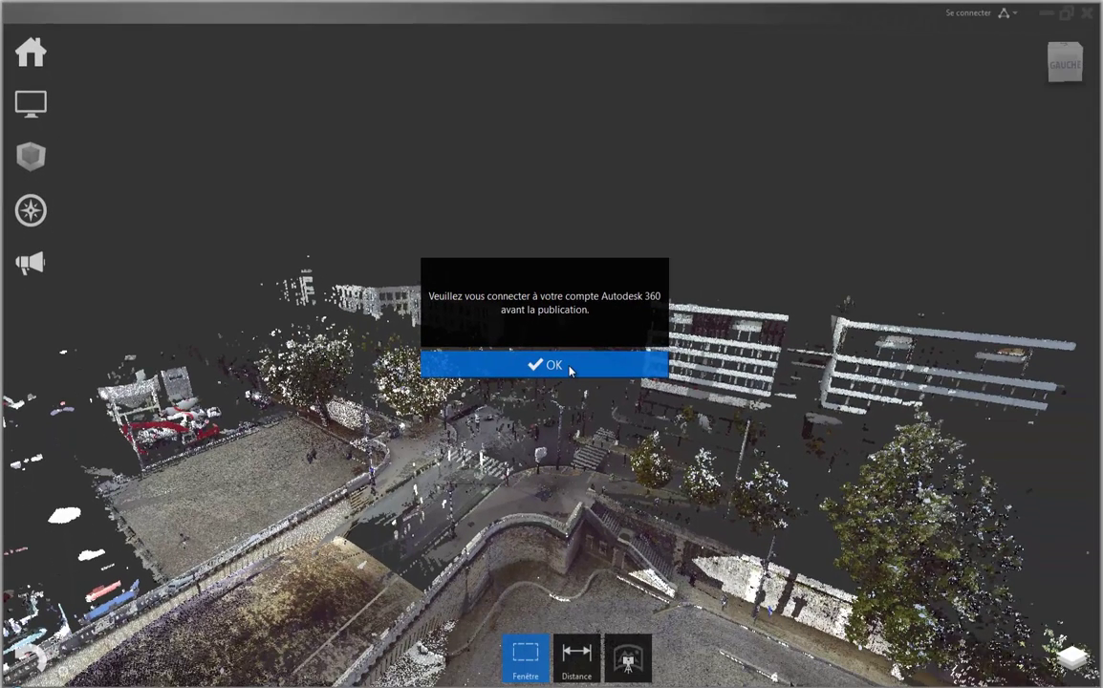
click(571, 368)
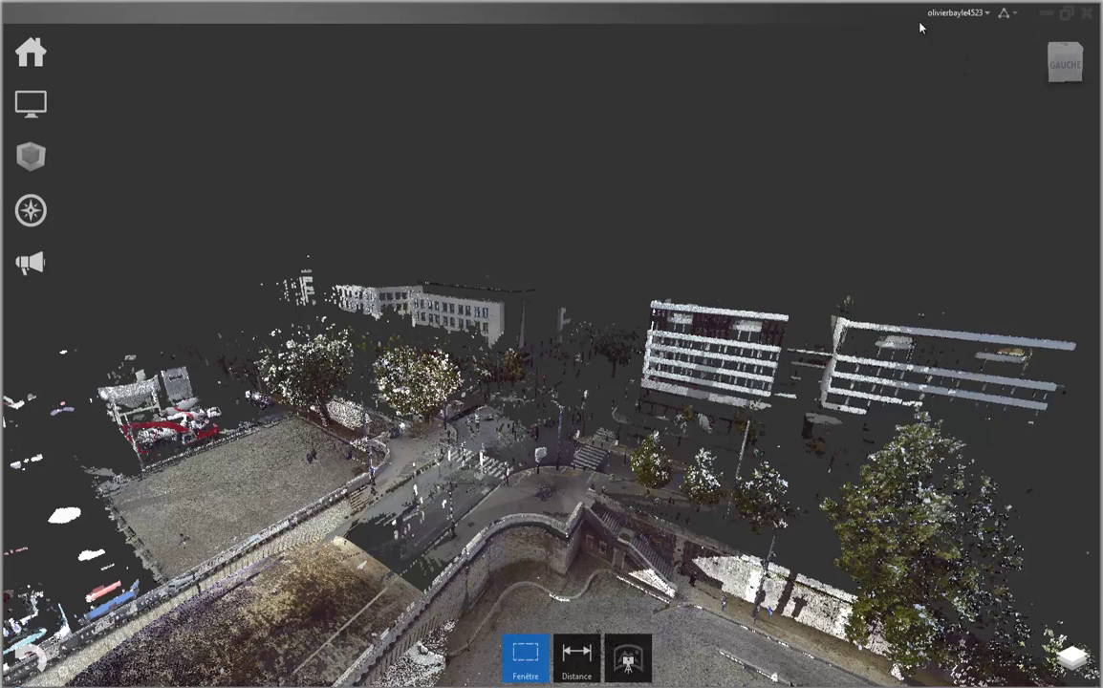
Step: Set the cloud publication to a new version (nouvelle version) with the project name Demonstration ReCap360
mouse_move(31, 53)
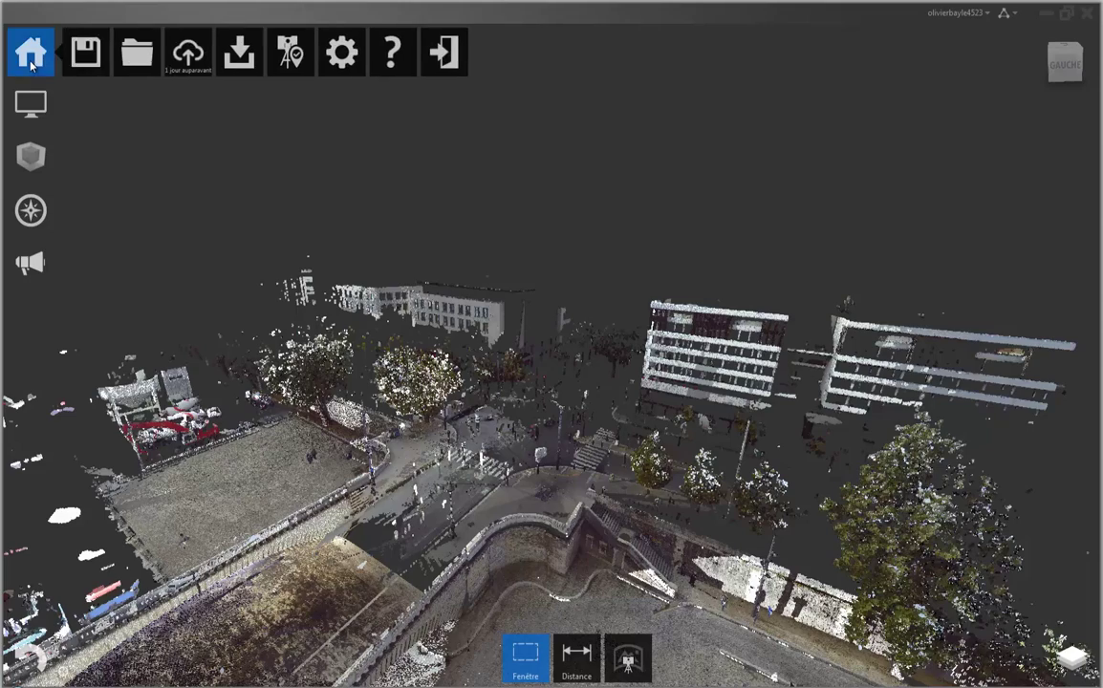
click(194, 57)
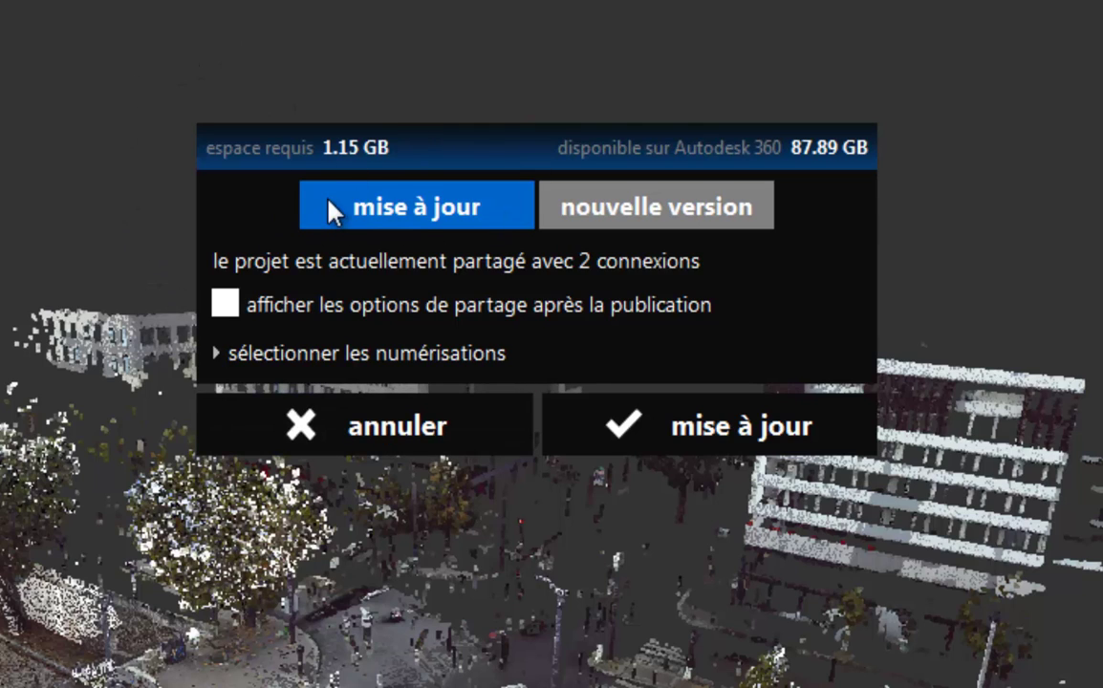
click(669, 207)
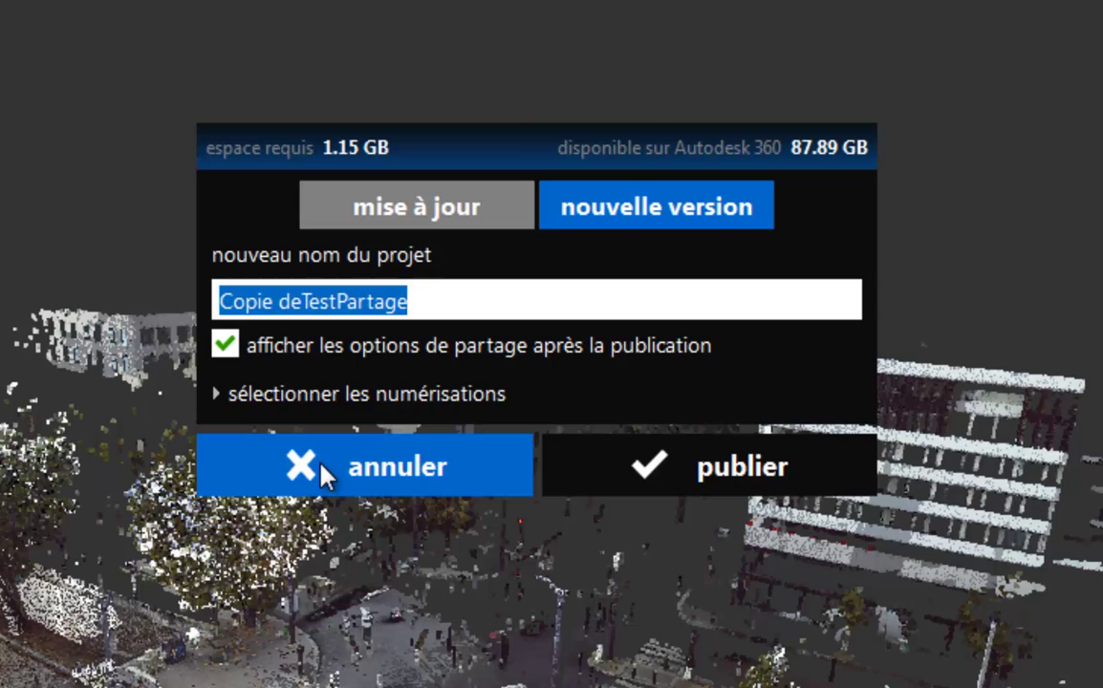
text(Demon)
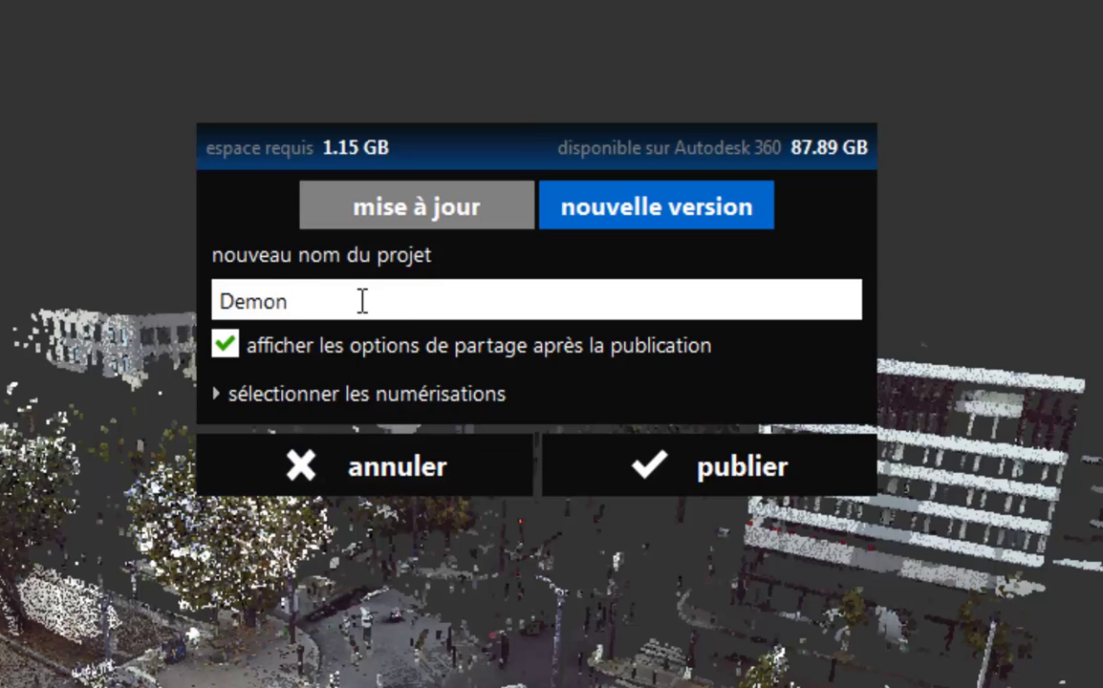
text(stration ReCap360)
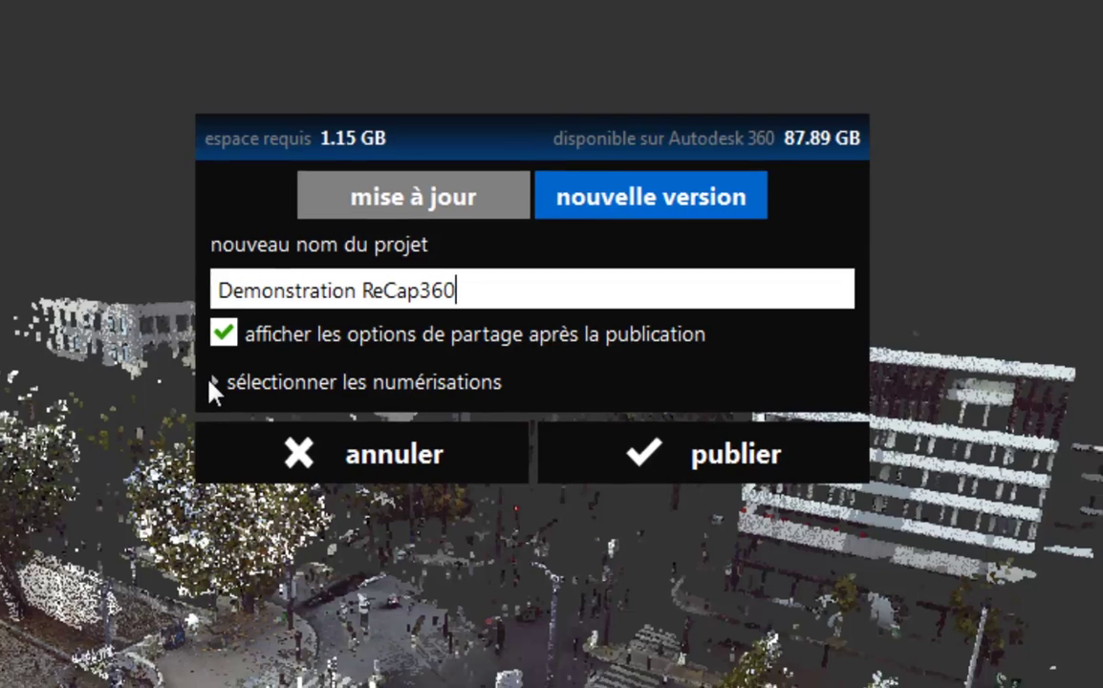
Step: Limit the scans to pont001 only and publish the new version with sharing options shown after publication
click(214, 383)
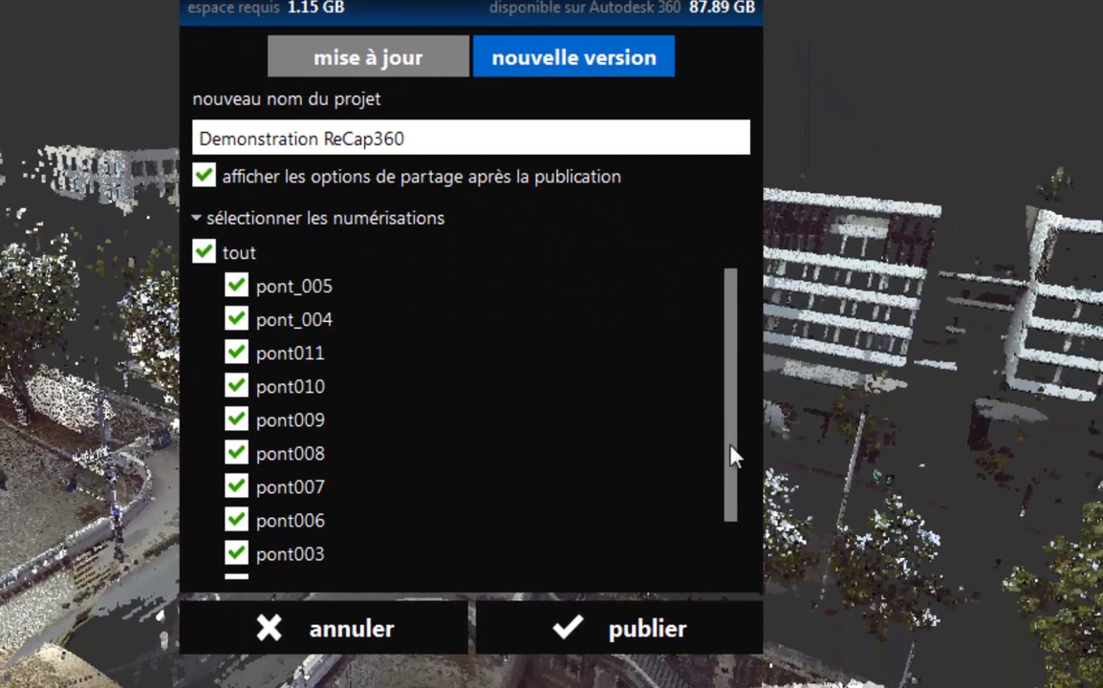
mouse_move(734, 354)
mouse_down()
mouse_move(740, 420)
mouse_move(736, 332)
mouse_up()
click(204, 253)
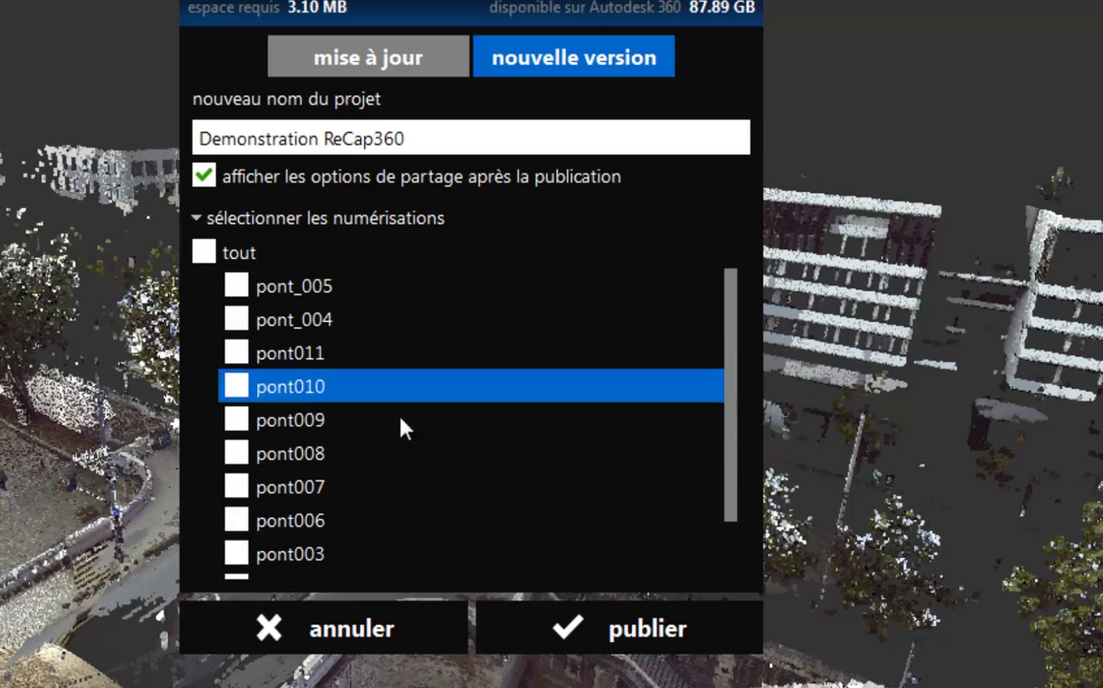
drag(736, 387, 734, 438)
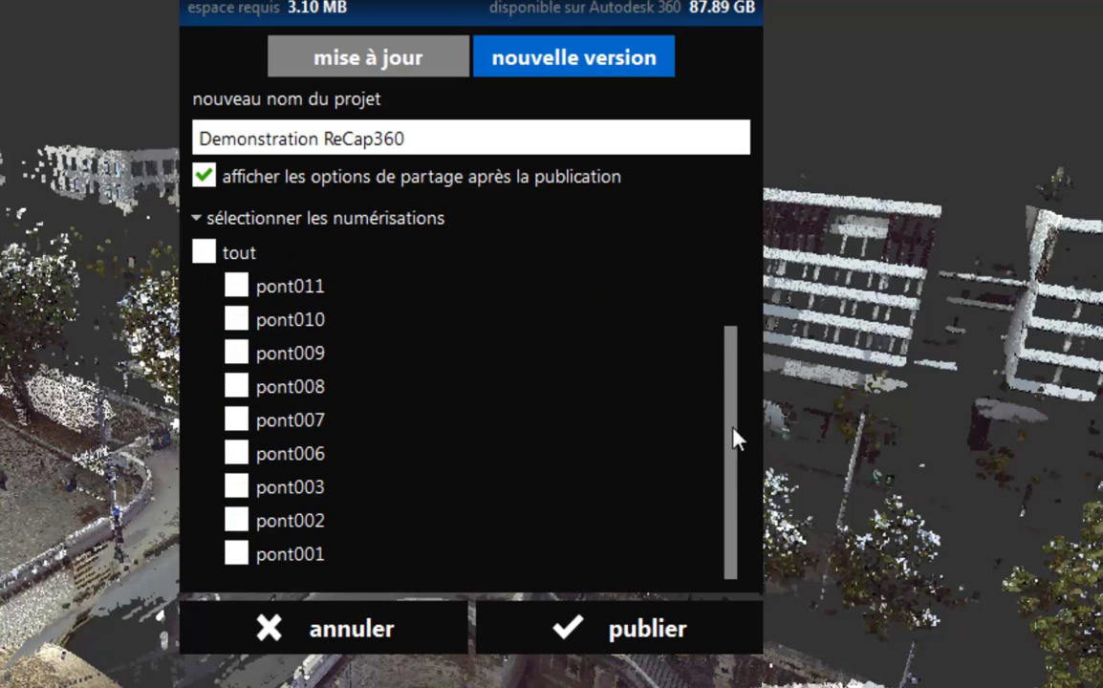
click(236, 553)
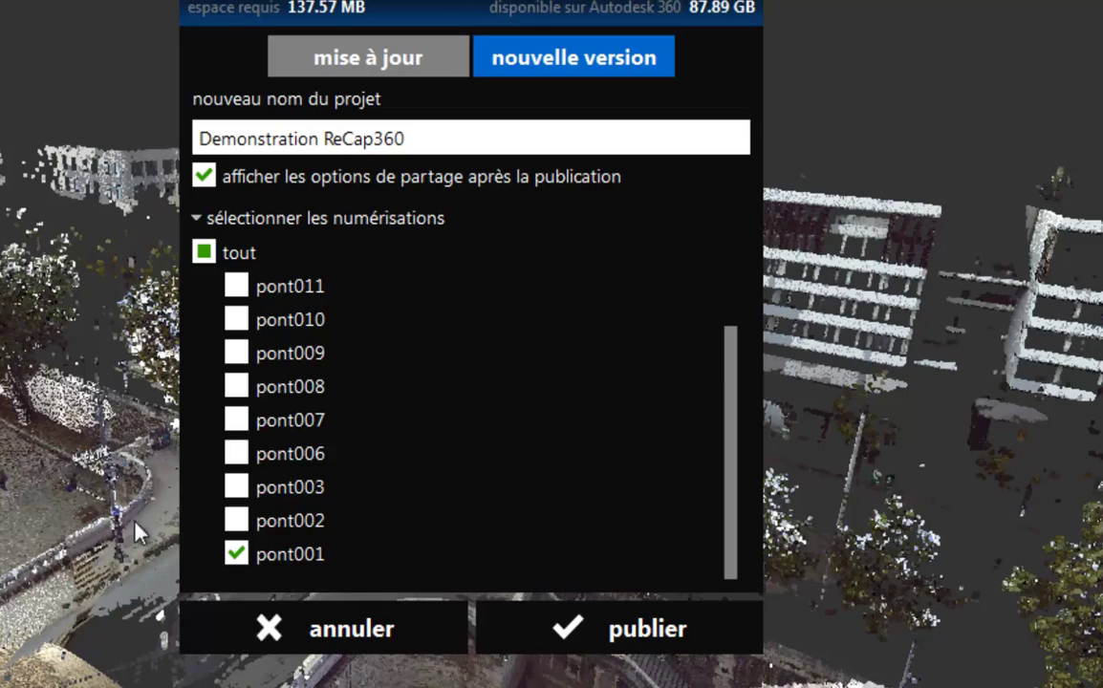
click(645, 635)
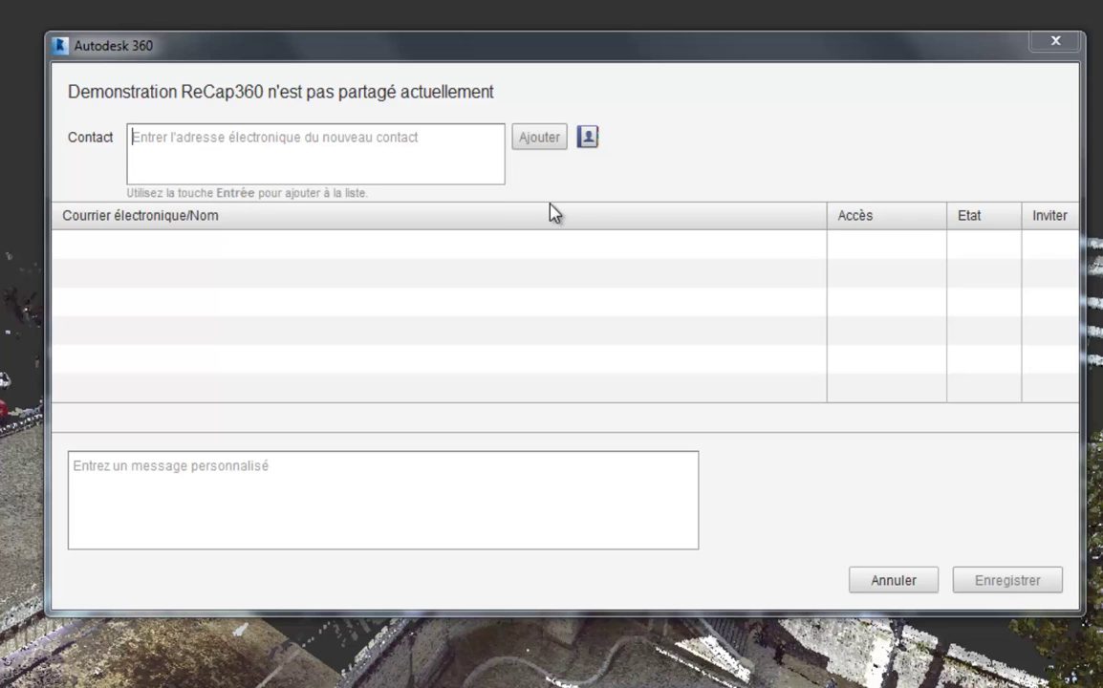
Step: Add the first address book contact to the project's share list and give that contact full access (Accès complet)
click(588, 138)
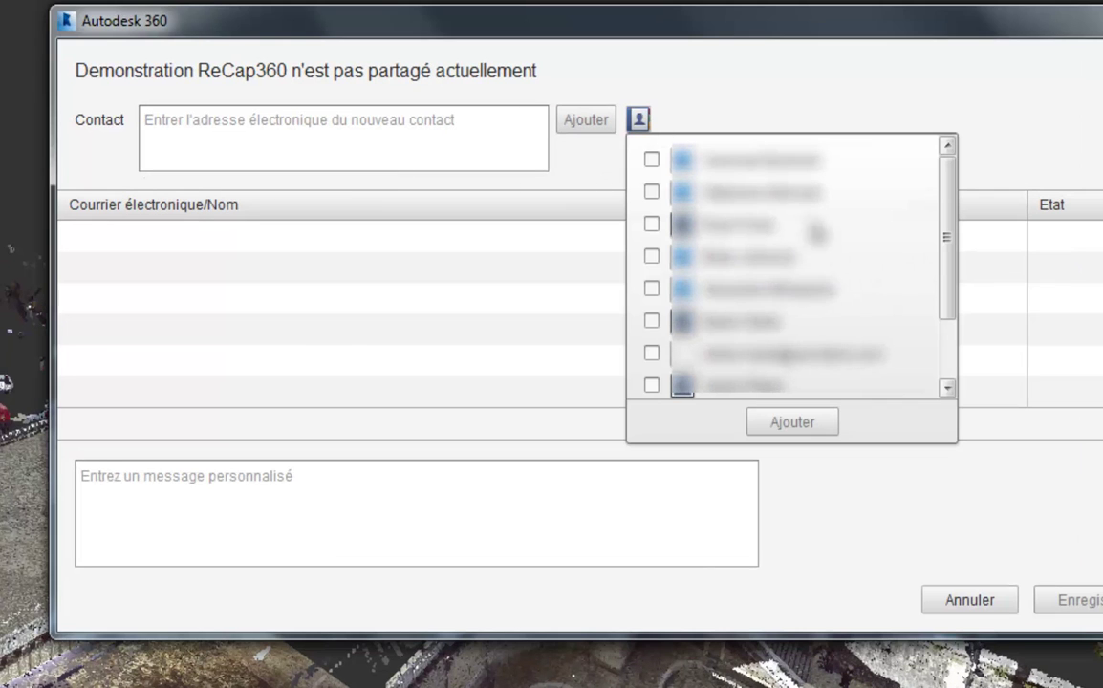
click(651, 162)
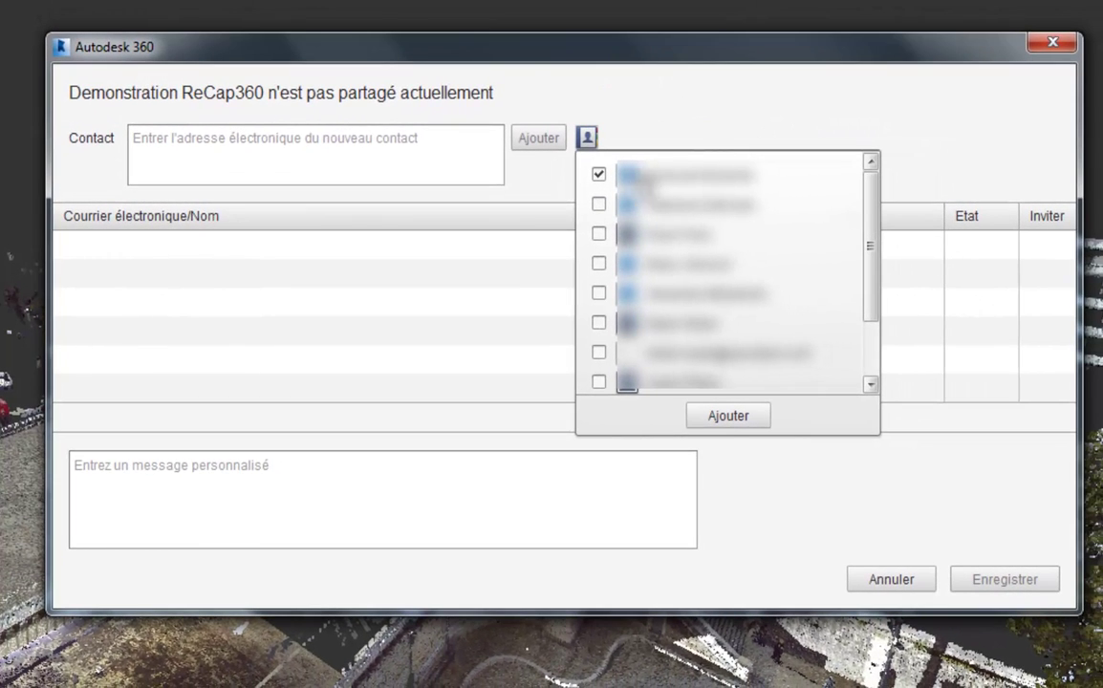
click(732, 419)
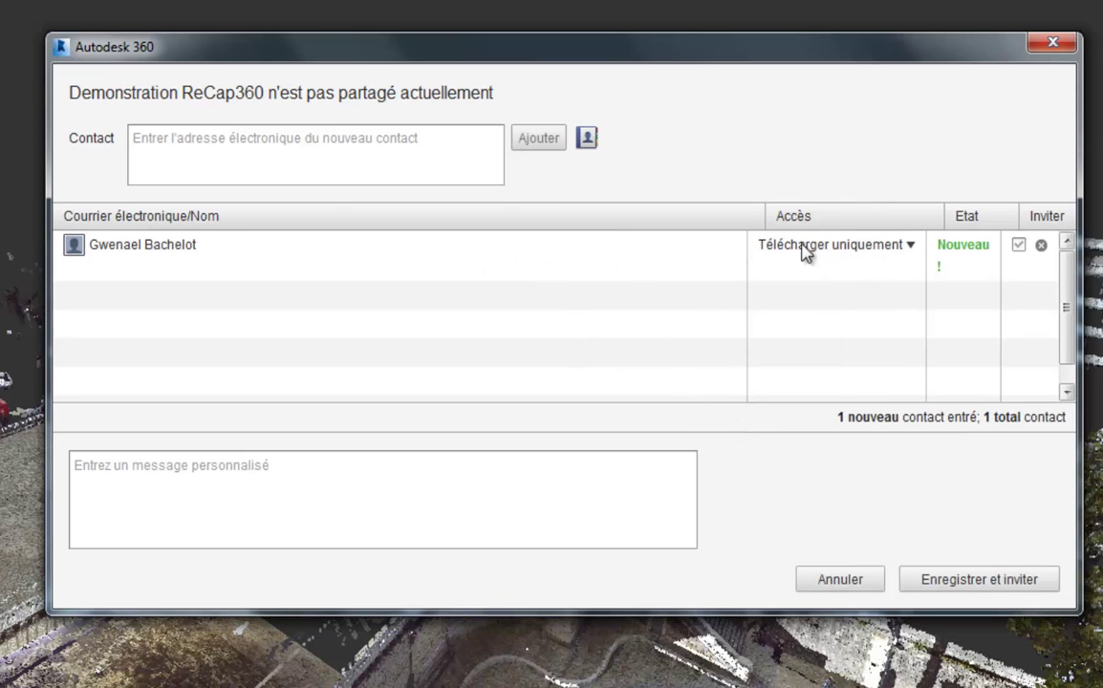
click(912, 248)
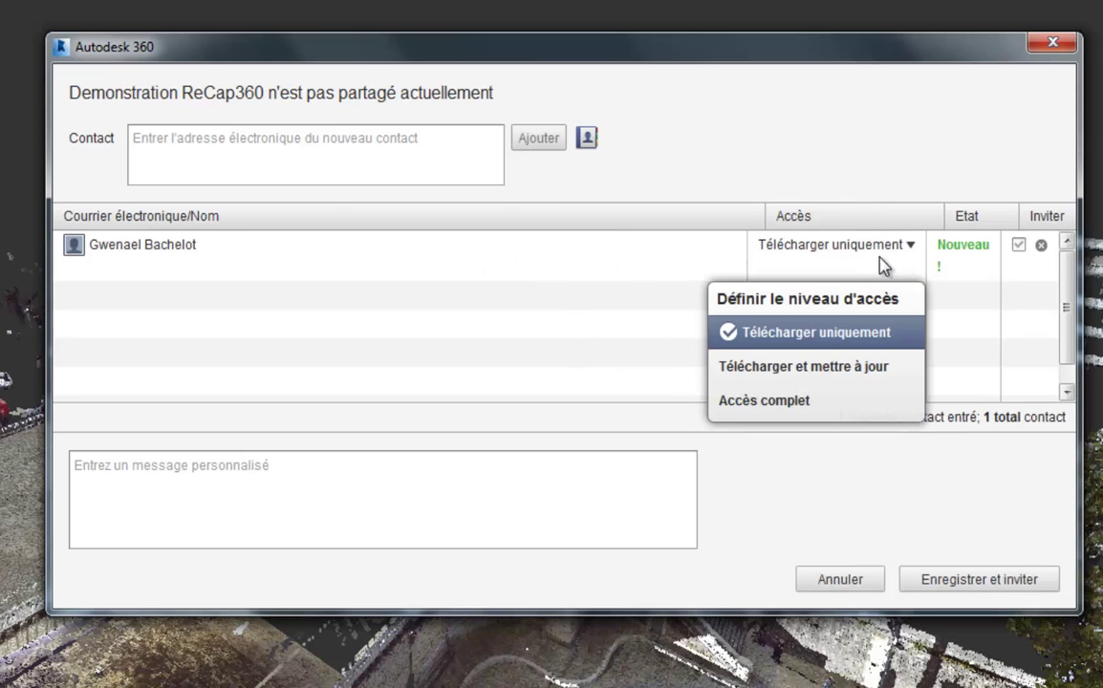
click(745, 405)
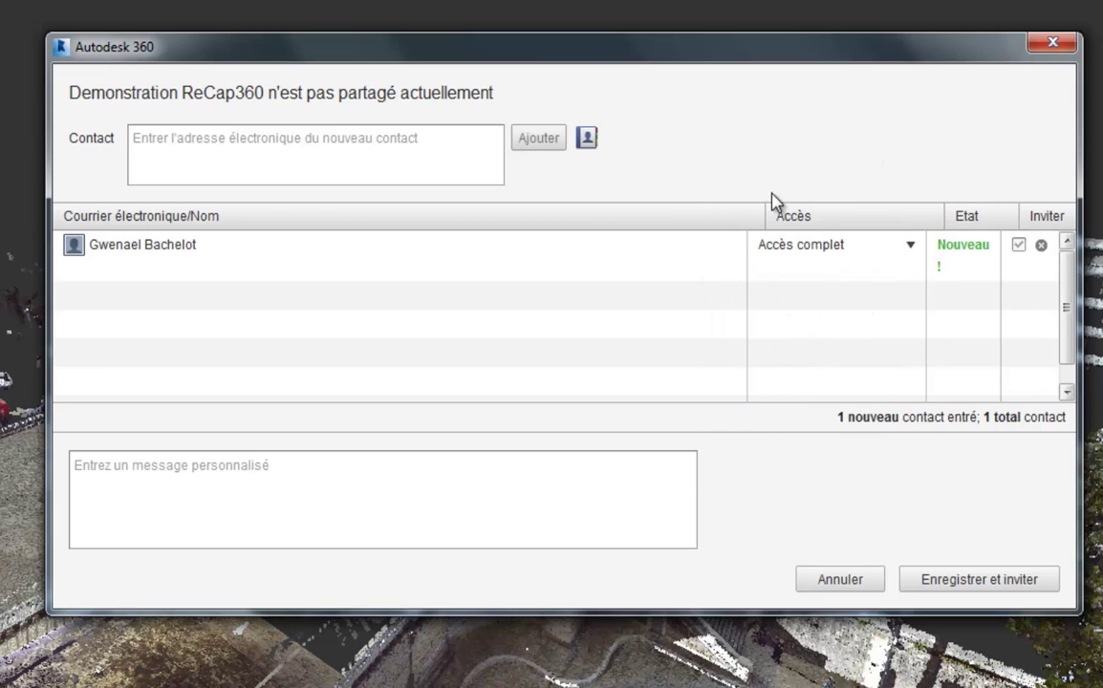
Step: Enter the personal message "test blog", then save the sharing settings and send the invitation
click(379, 475)
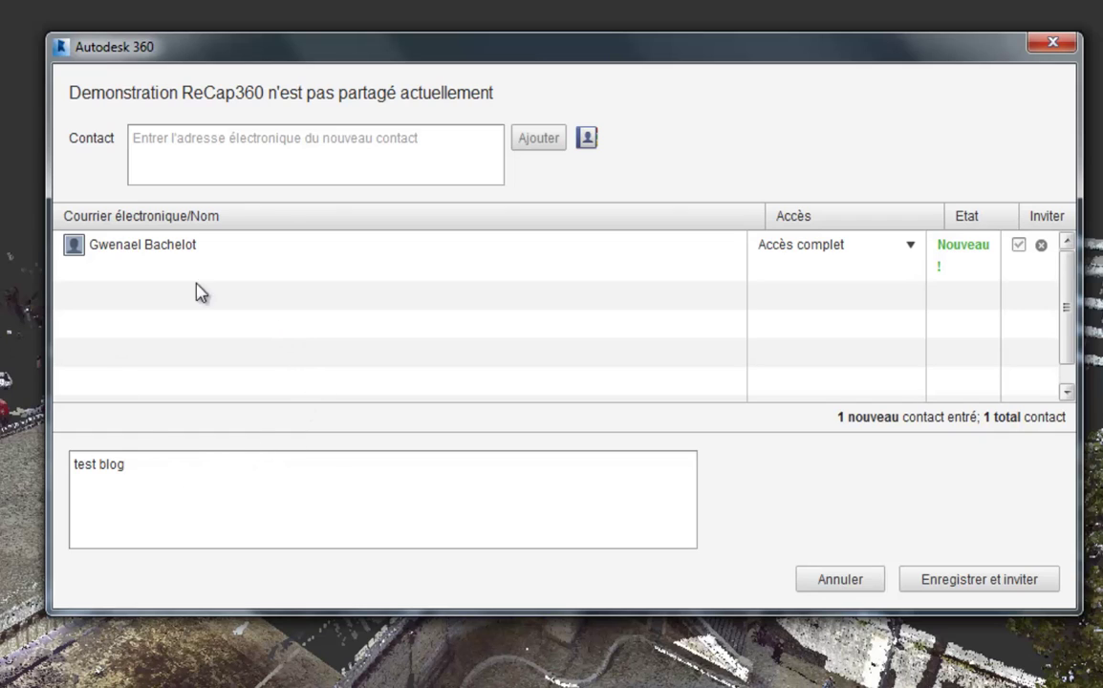
click(978, 578)
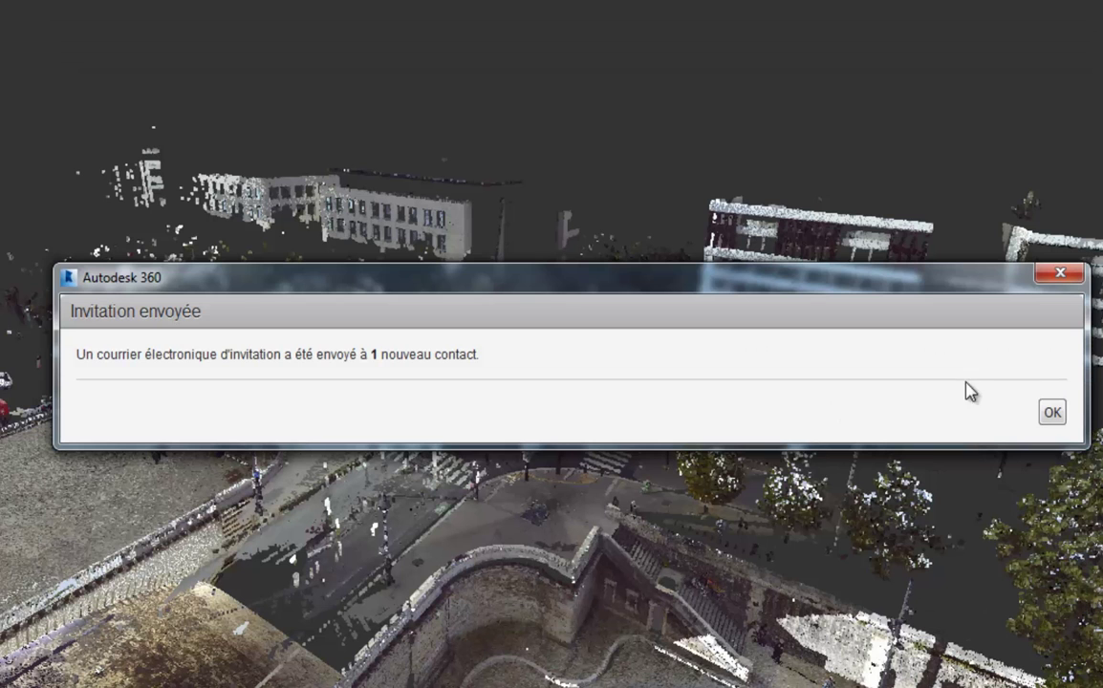
click(1052, 414)
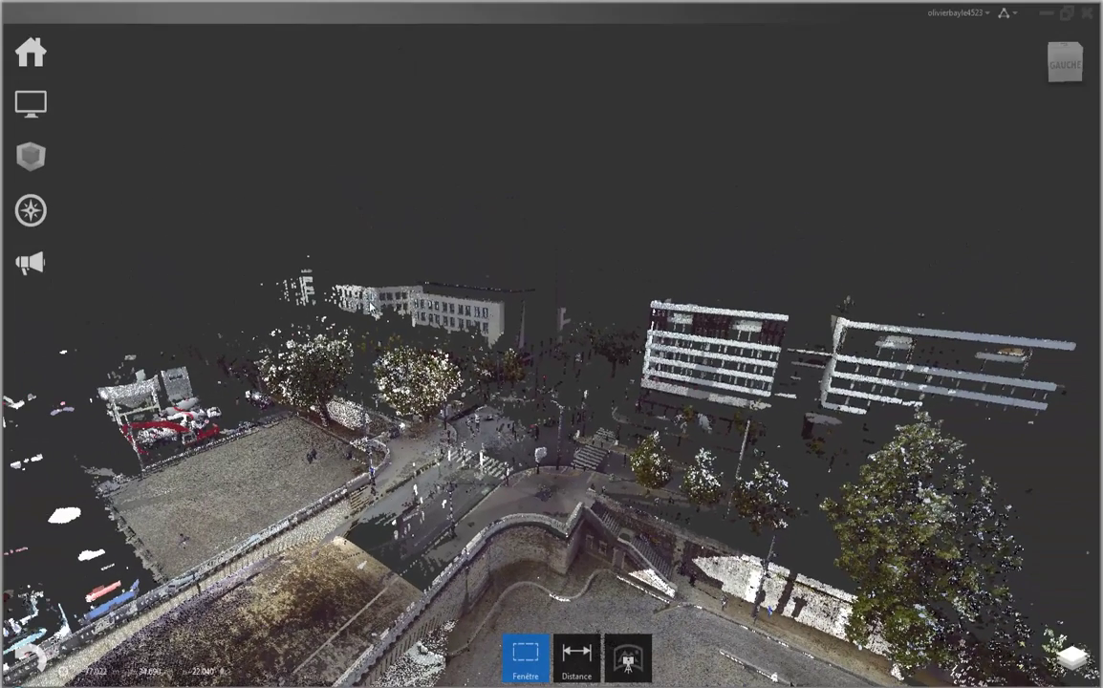
Step: Switch to ReCap 360 in the browser and open the panoramic view of scan pont001 from the PontTolbiac1 overview map
mouse_move(31, 52)
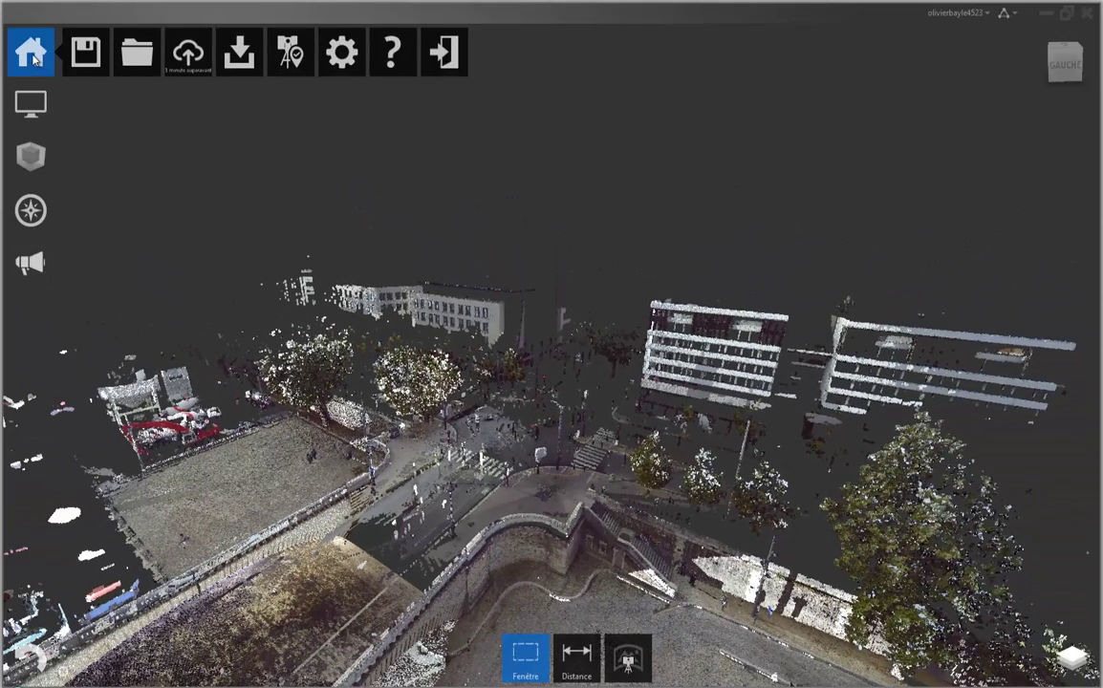
mouse_move(189, 59)
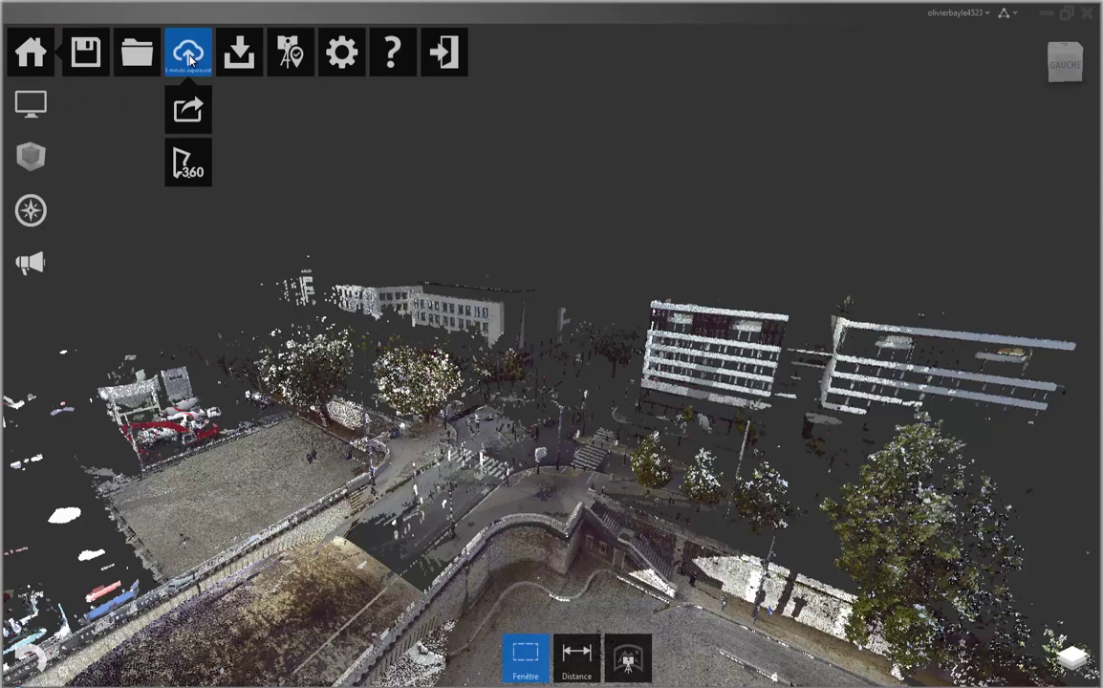
click(191, 165)
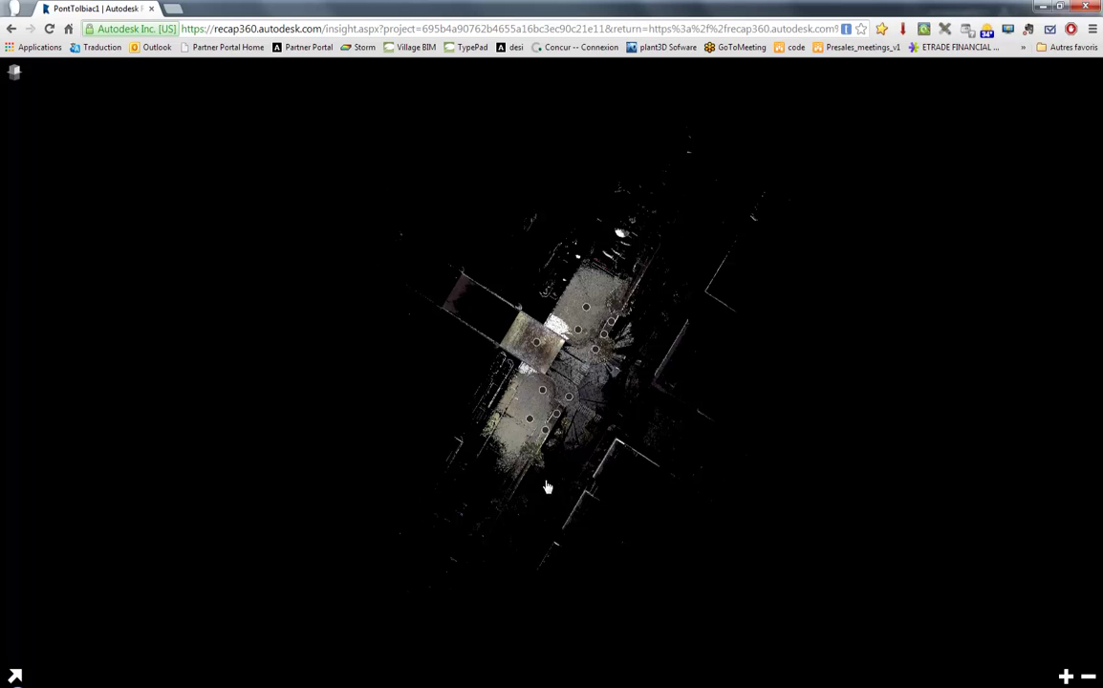
click(594, 352)
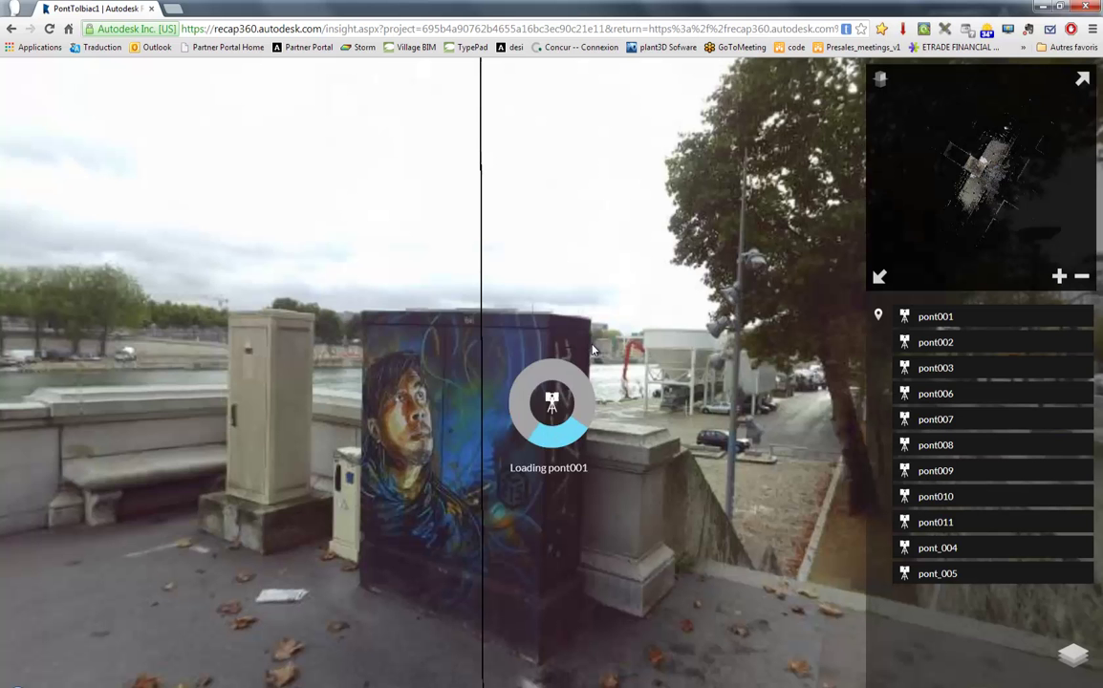
Step: Add a distance measurement along the near edge of the paved strip in front of the pedestrian crossing
drag(499, 358, 101, 268)
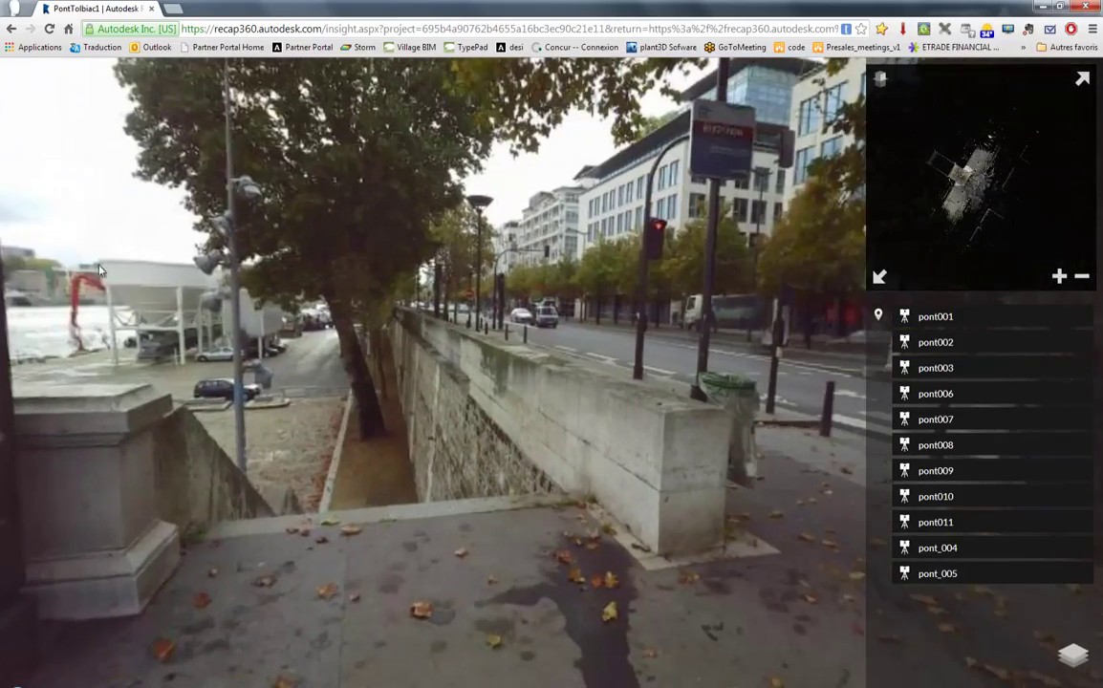
drag(680, 320, 24, 239)
drag(545, 358, 123, 400)
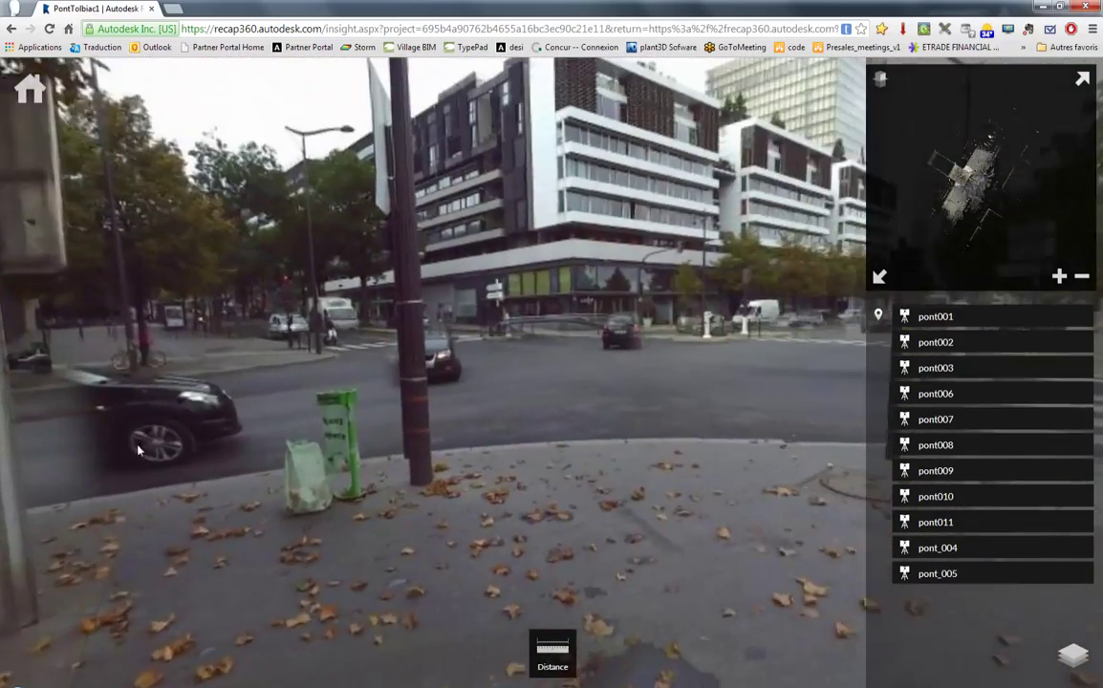
drag(676, 374, 56, 430)
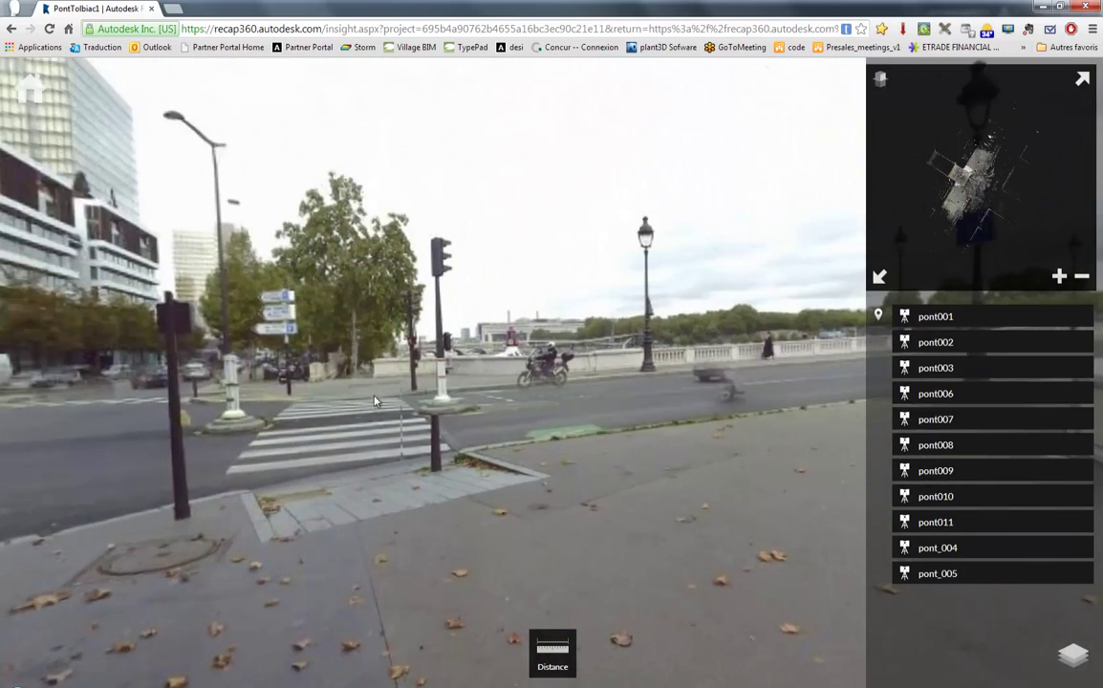
drag(481, 509, 522, 400)
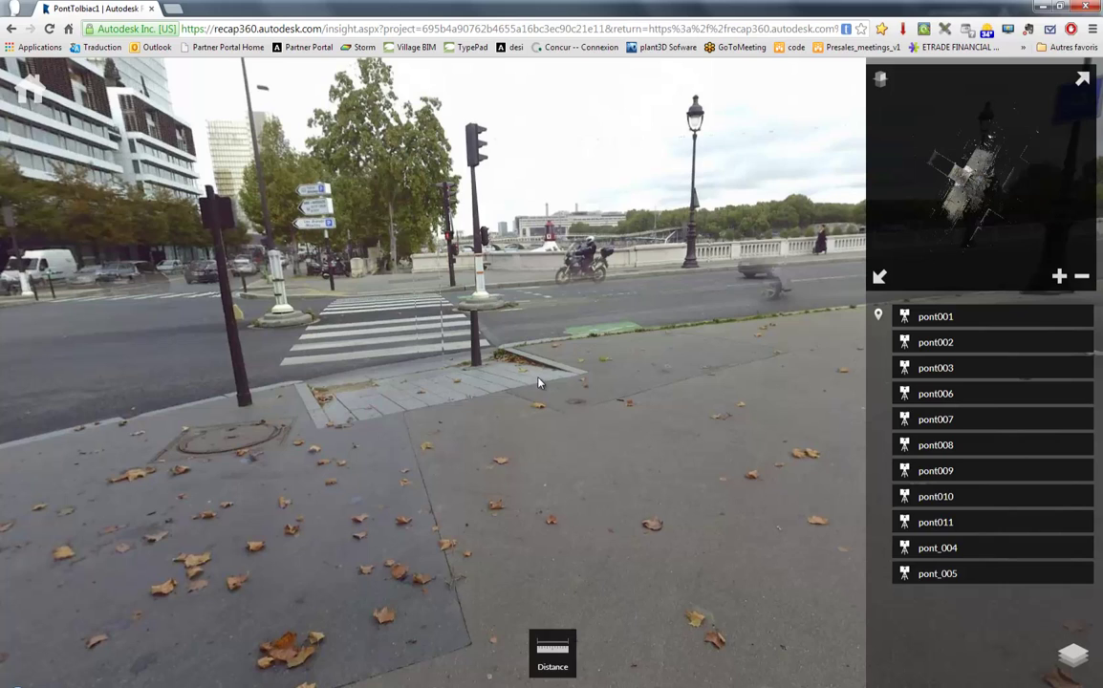
mouse_move(552, 650)
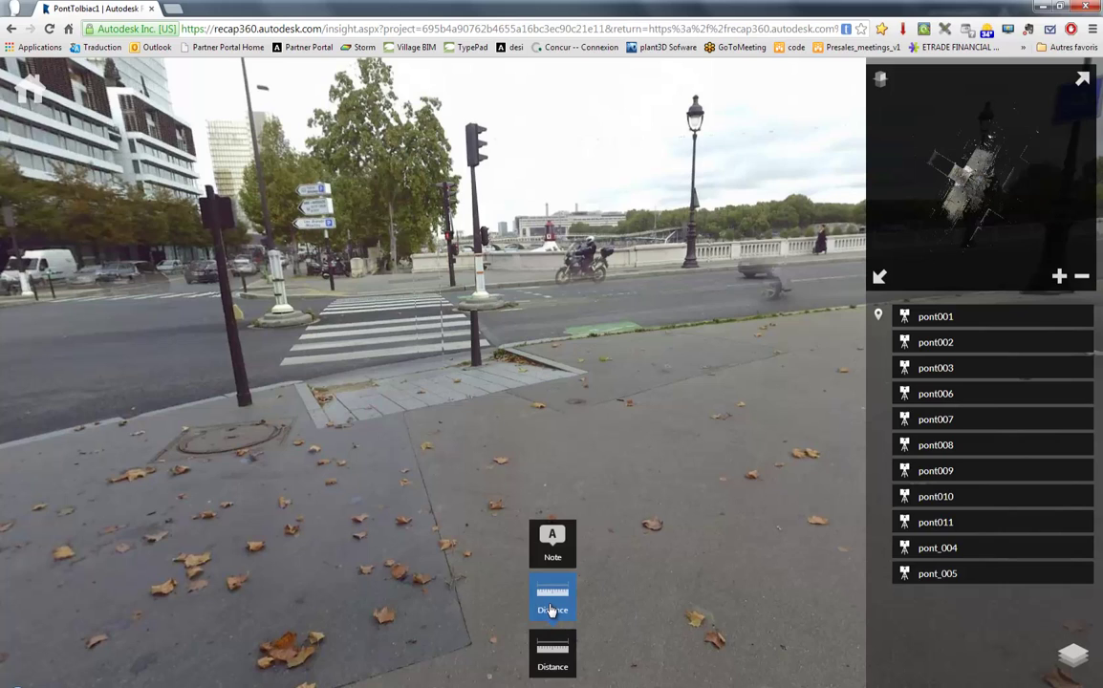
click(551, 604)
click(557, 499)
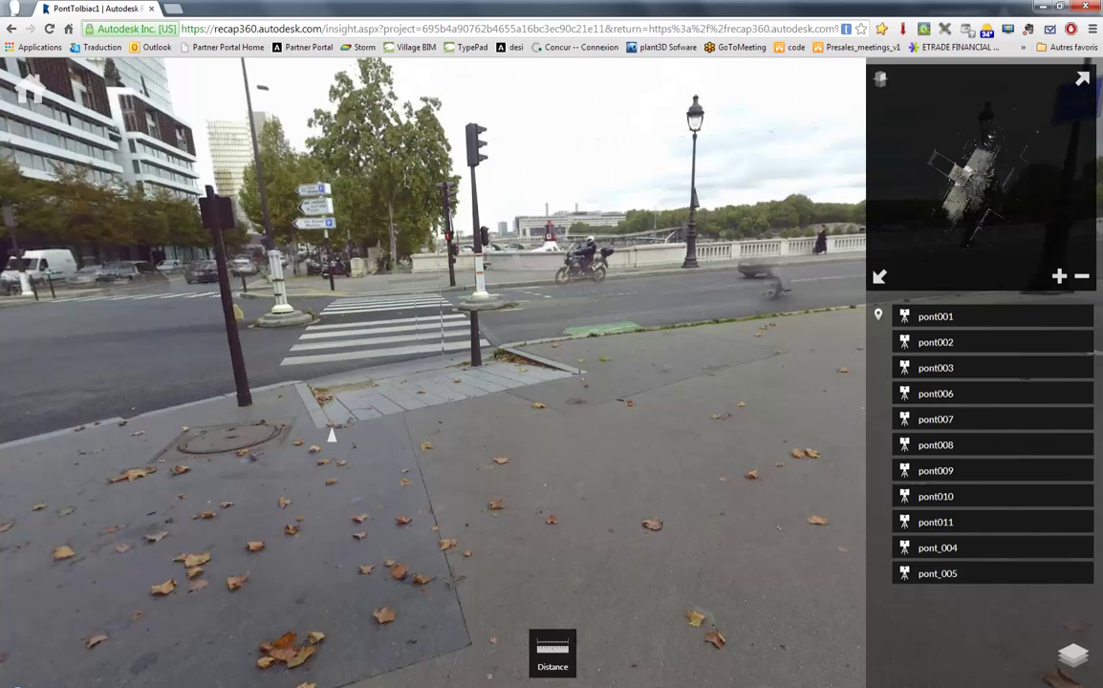
click(601, 431)
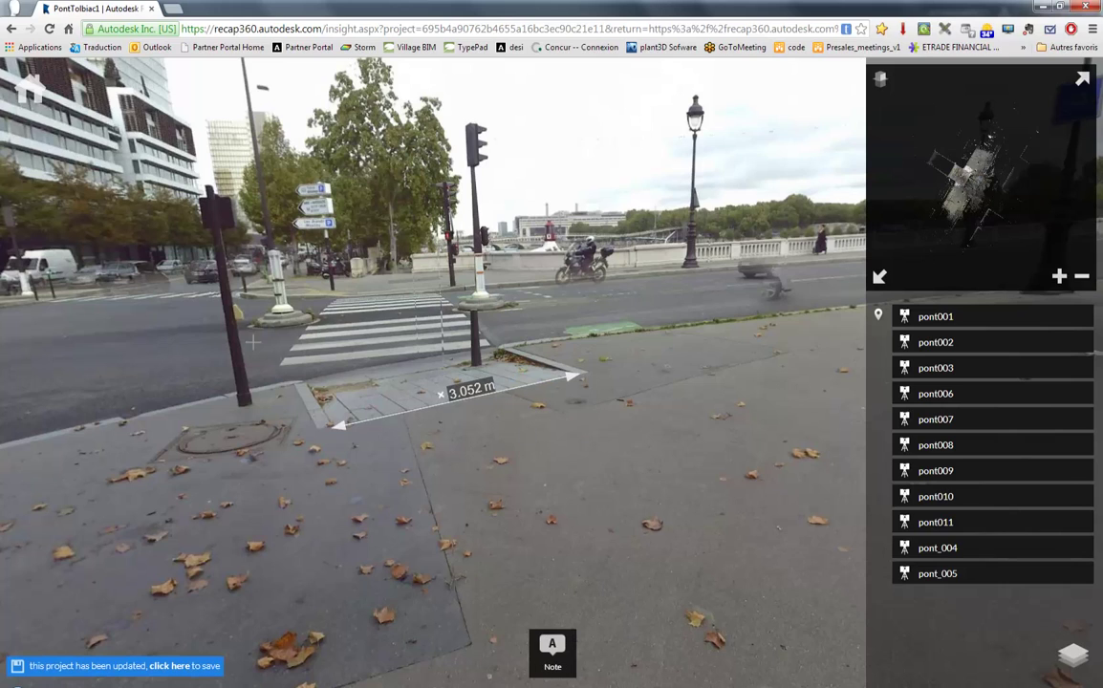
Step: Add a note reading "à enlever" at the base of the dark post beside the pedestrian crossing
click(244, 399)
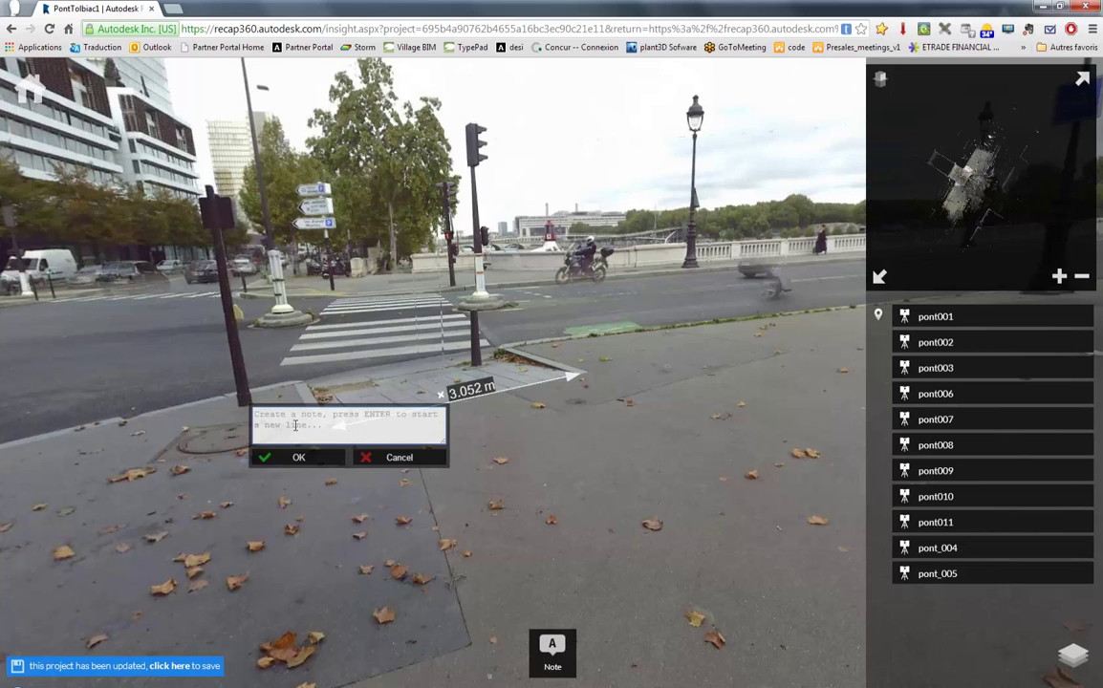
text(a)
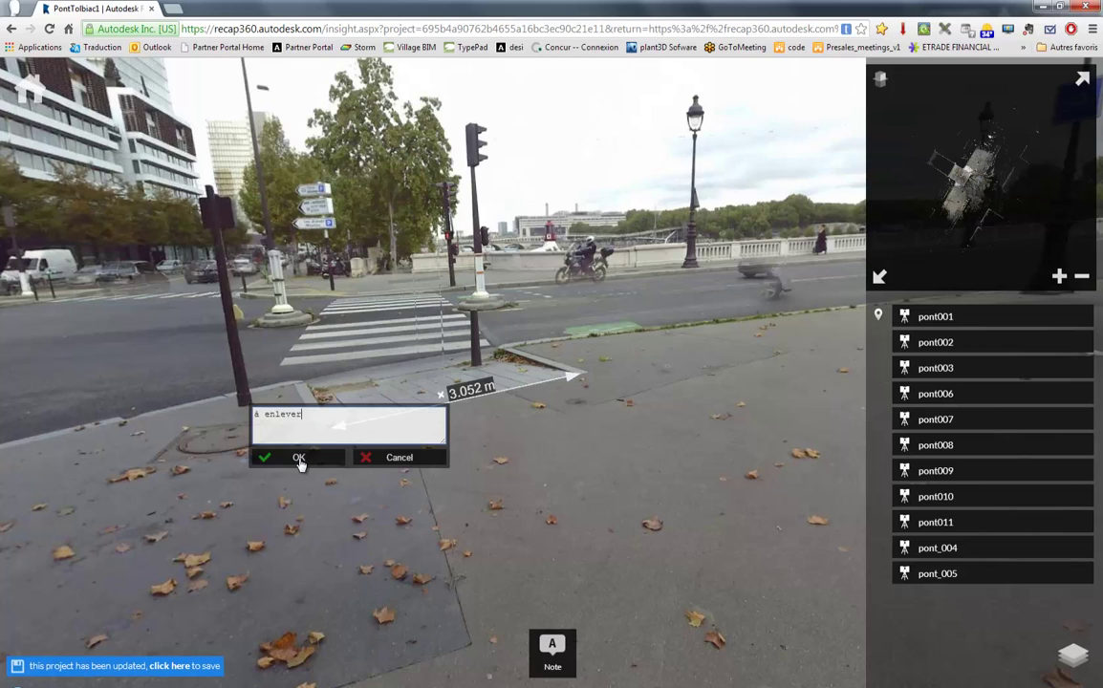
click(296, 457)
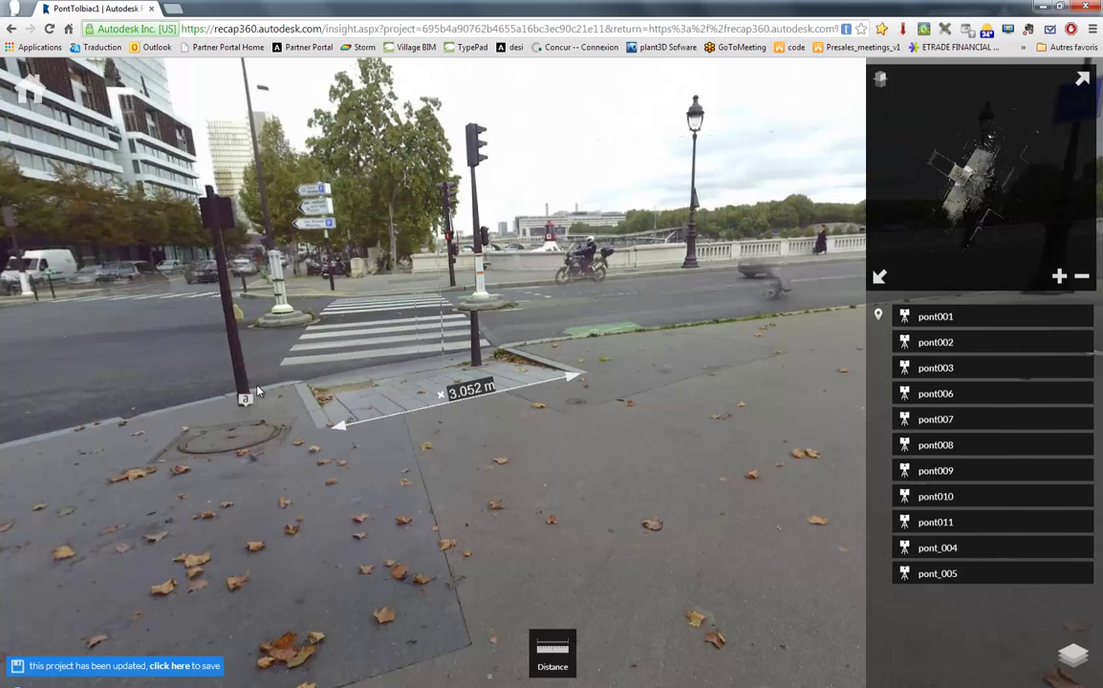
Step: Look around the pont001 panorama, examining the bridge parapet, the painted cabinet, the stairway wall and the annotated pedestrian crossing
drag(427, 376, 32, 504)
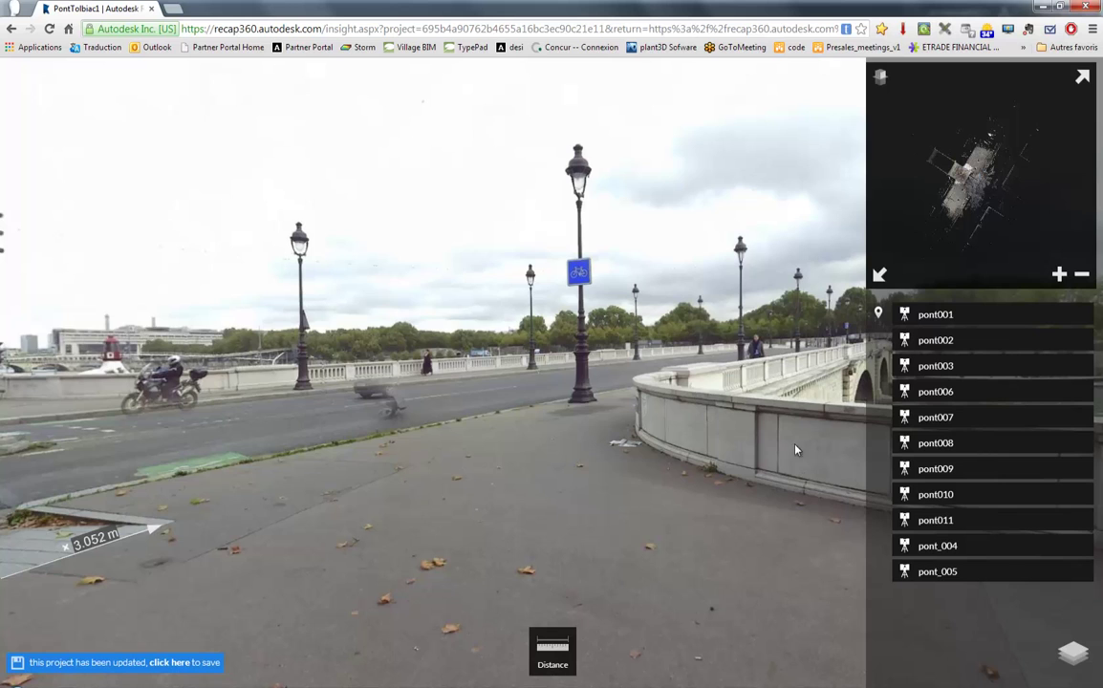
drag(795, 451, 359, 427)
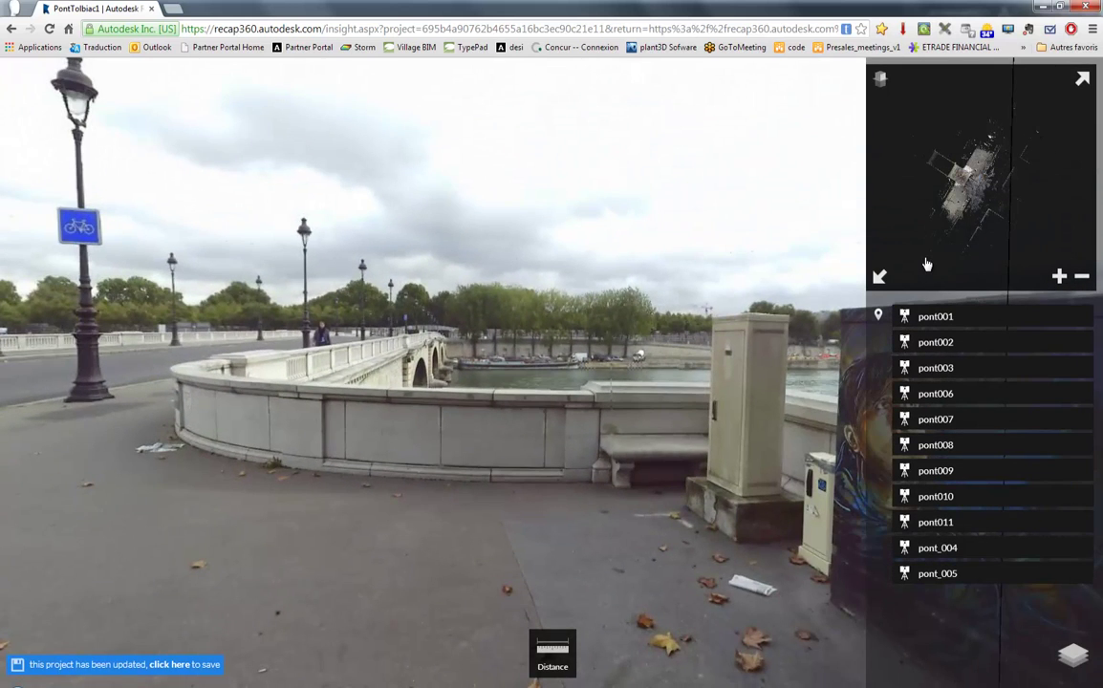
drag(544, 369, 67, 352)
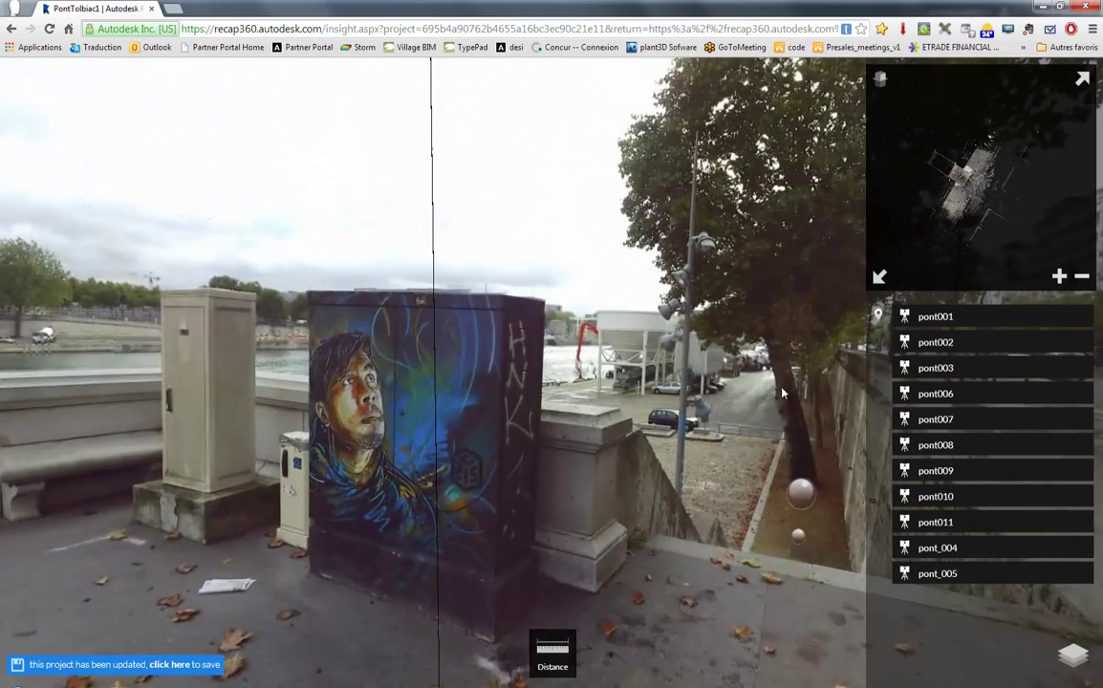
drag(782, 392, 438, 393)
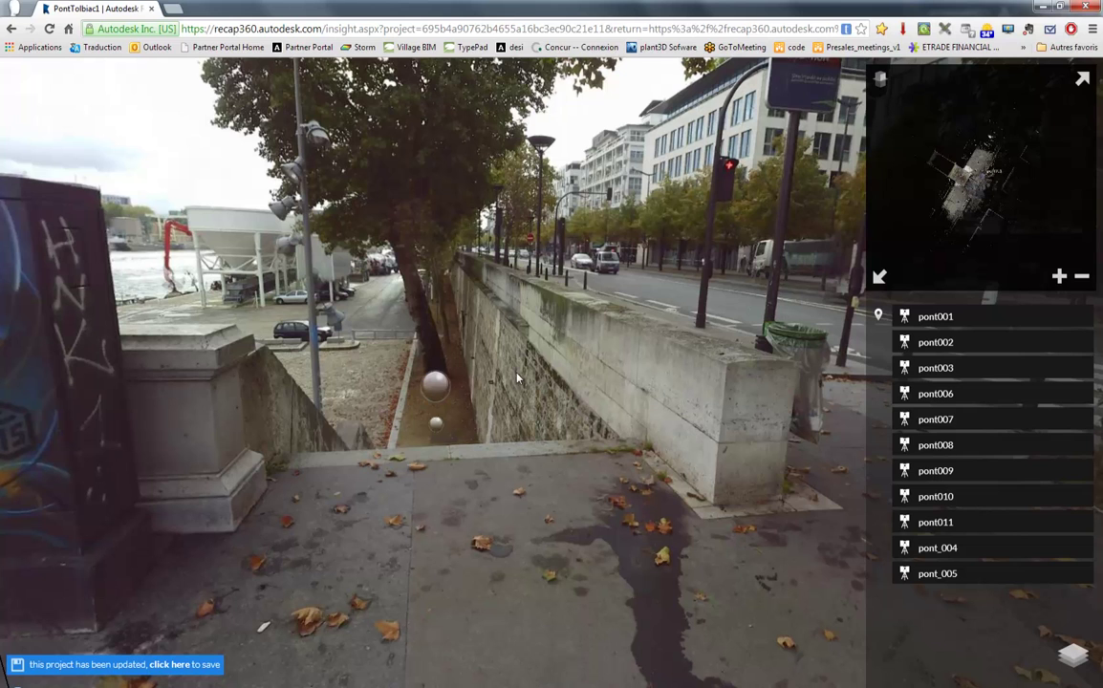
drag(439, 390, 299, 324)
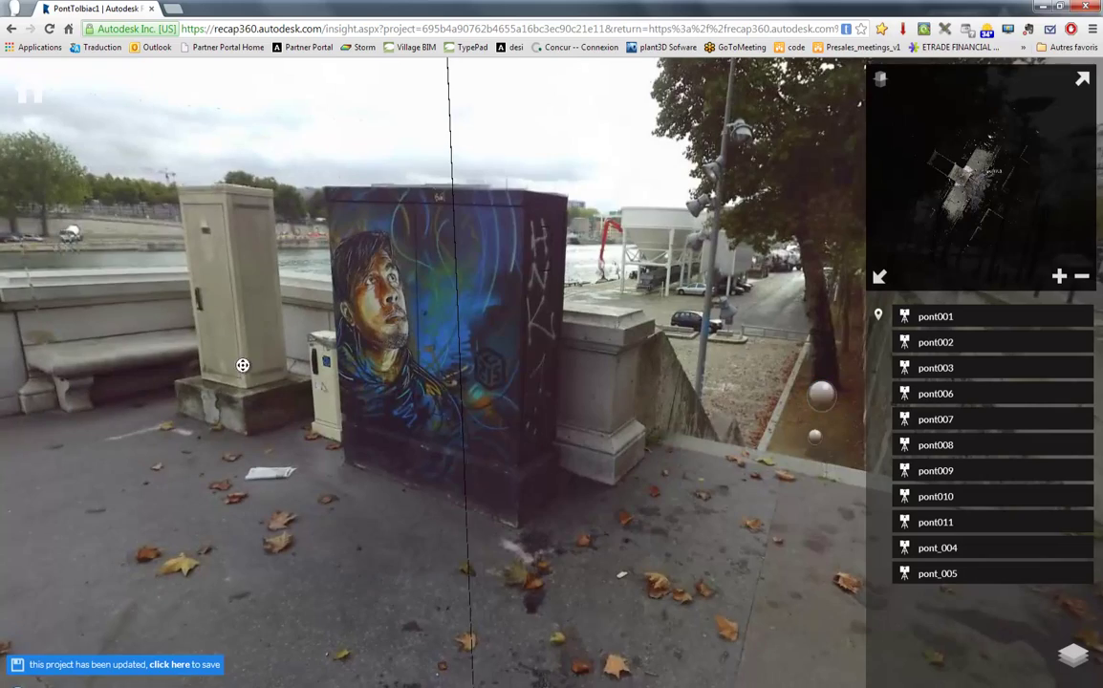
drag(243, 365, 172, 320)
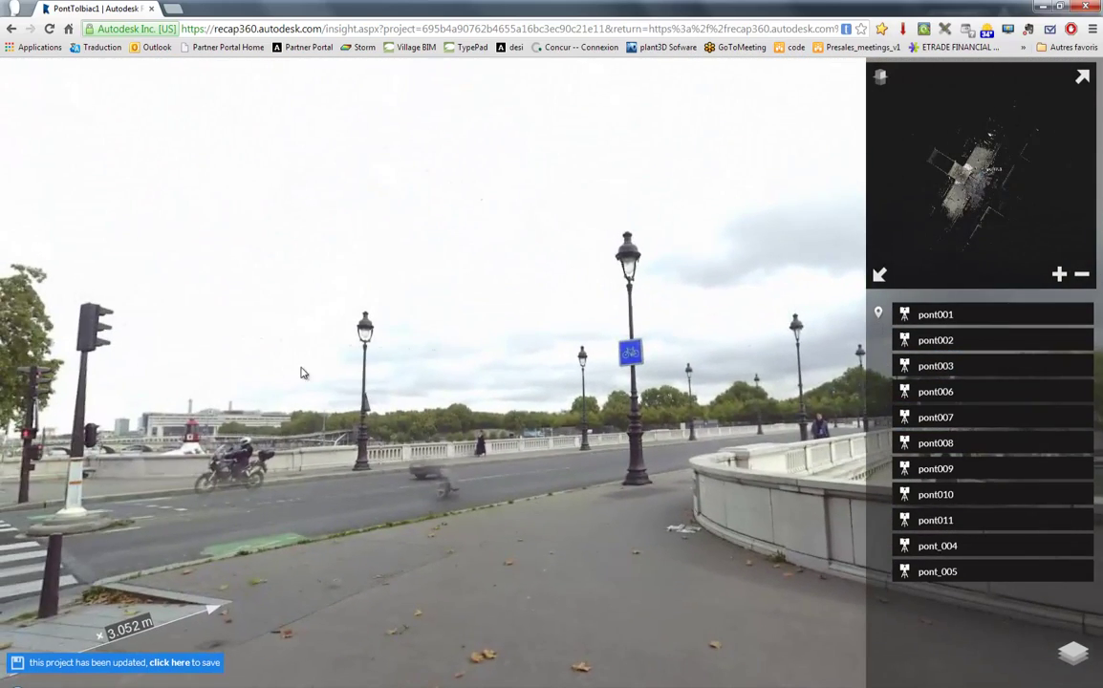
drag(164, 382, 562, 278)
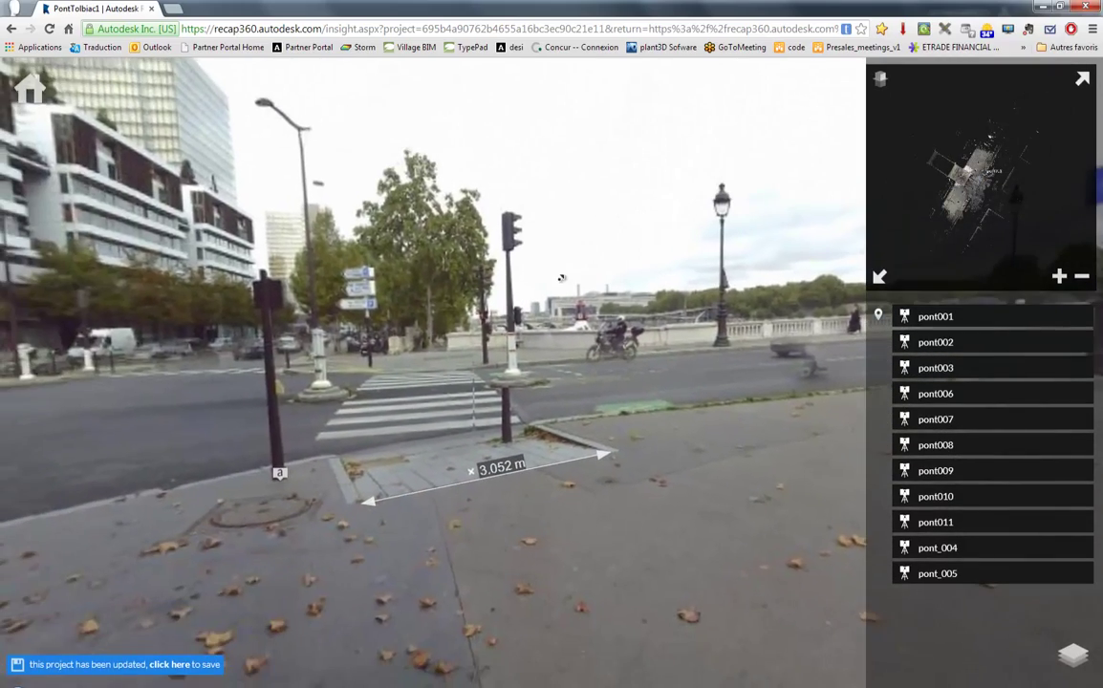
mouse_move(199, 335)
mouse_down()
mouse_move(505, 344)
mouse_move(566, 330)
mouse_up()
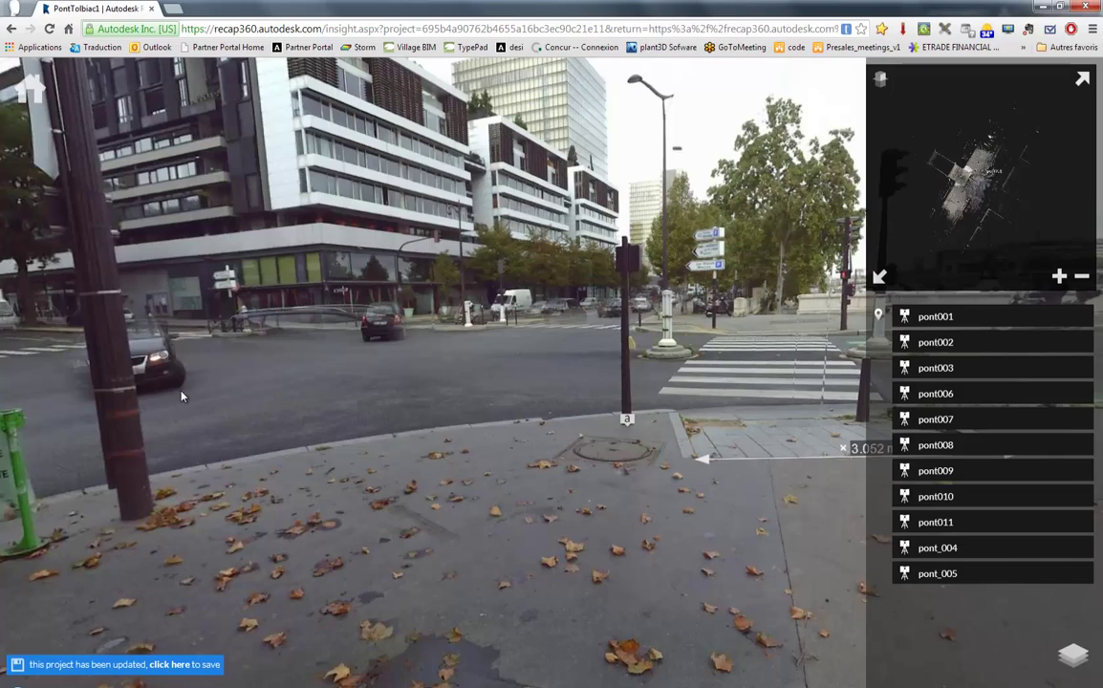
drag(467, 213, 286, 343)
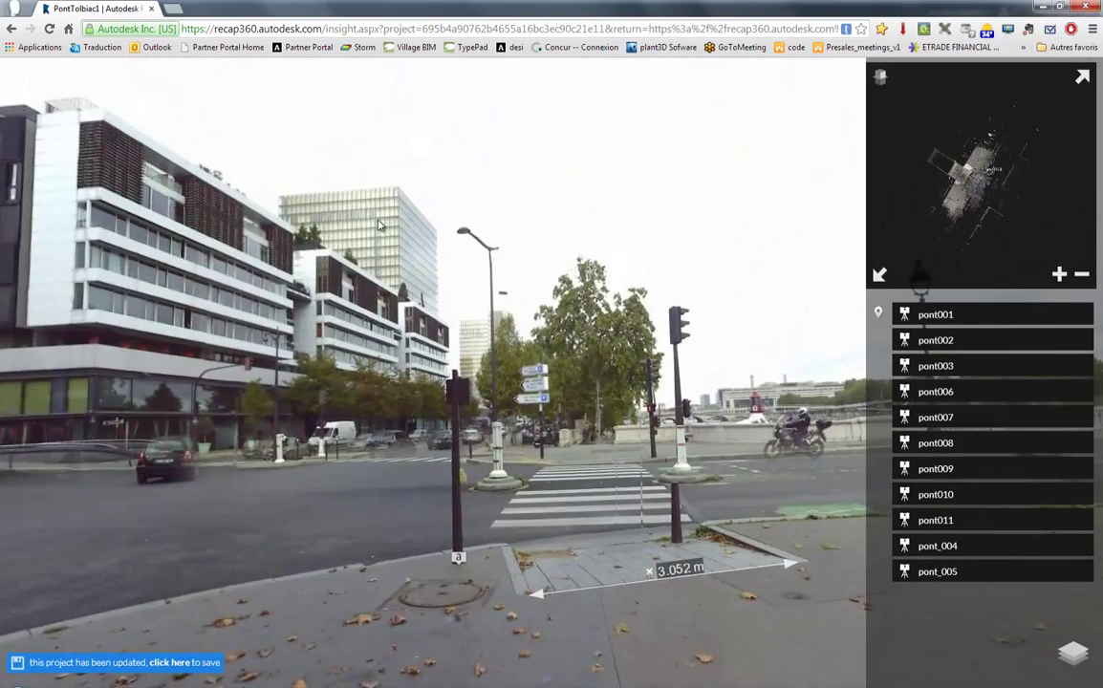
drag(381, 222, 137, 201)
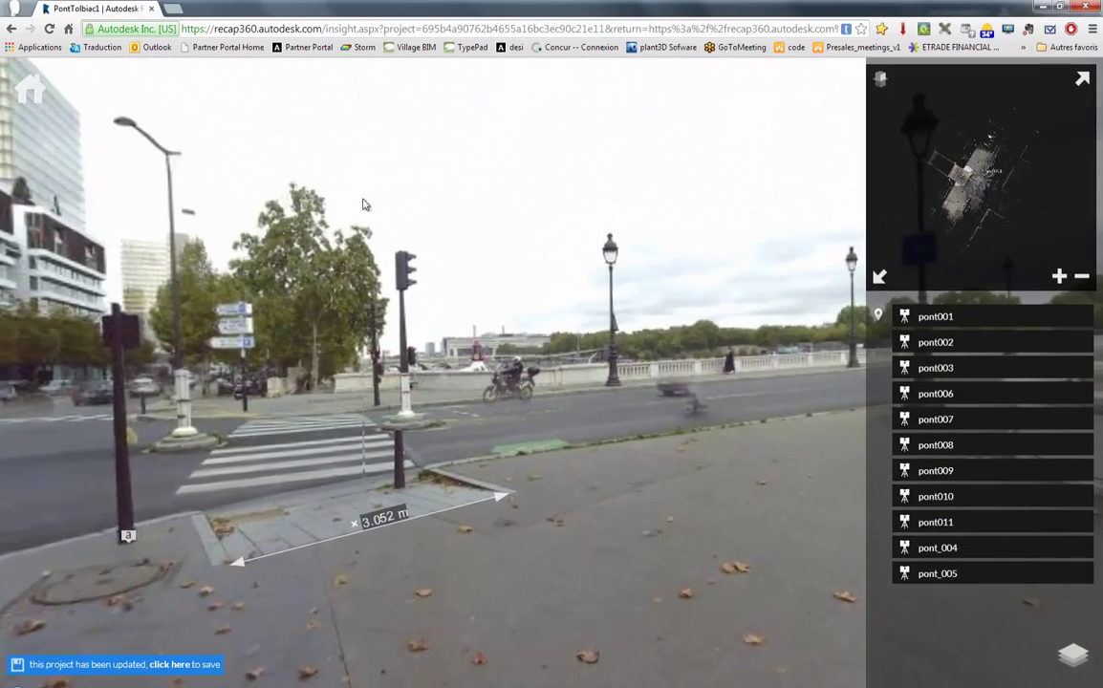
drag(363, 204, 202, 249)
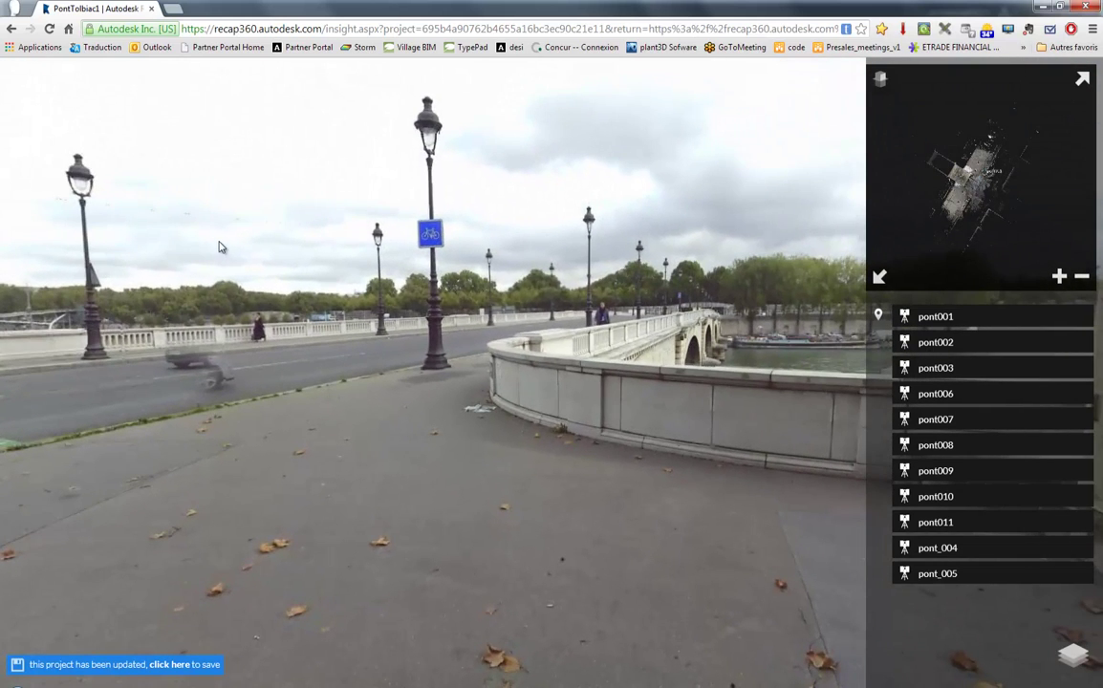